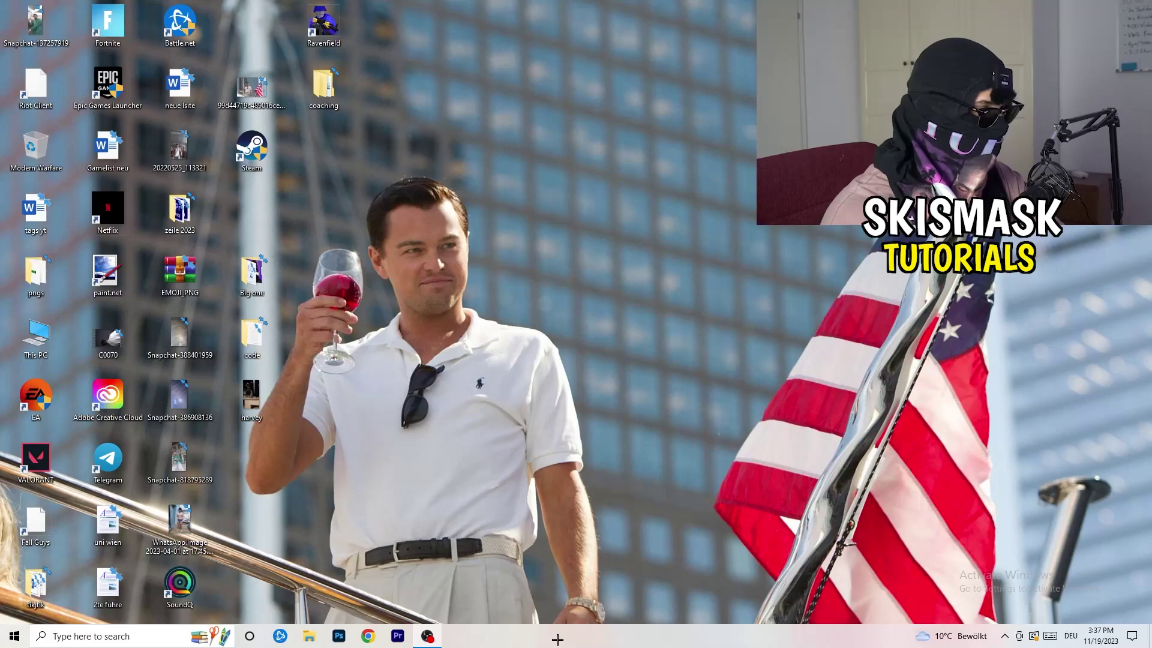
Open Task Manager and try to end the Antimalware Service Executable background process.
right_click(565, 636)
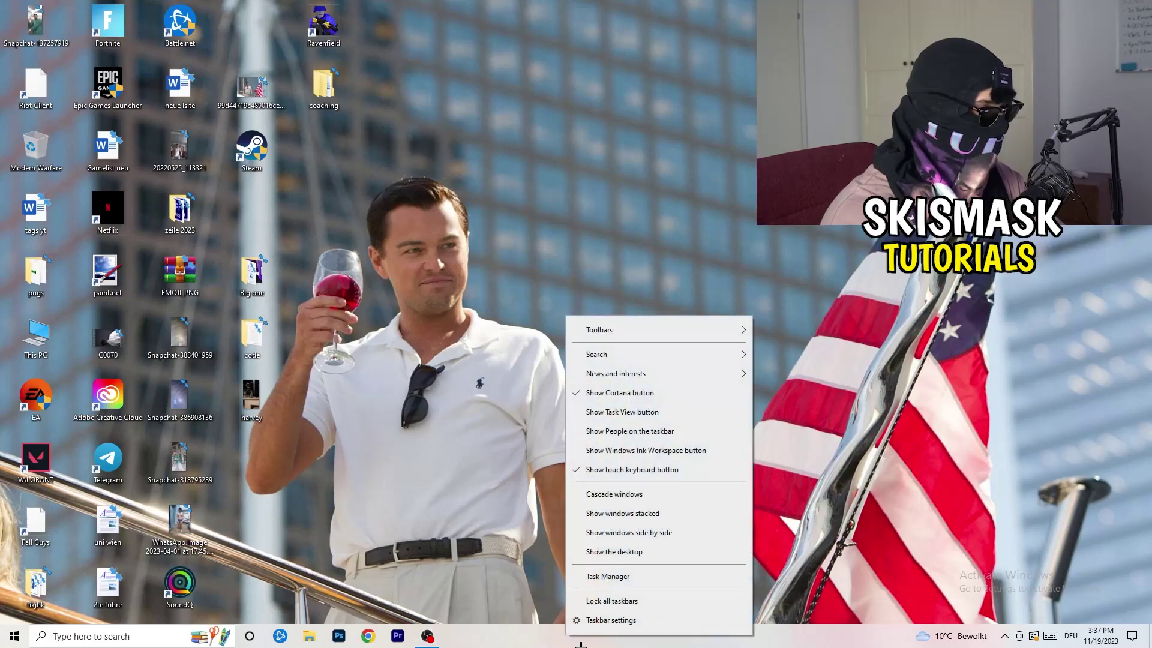
left_click(611, 574)
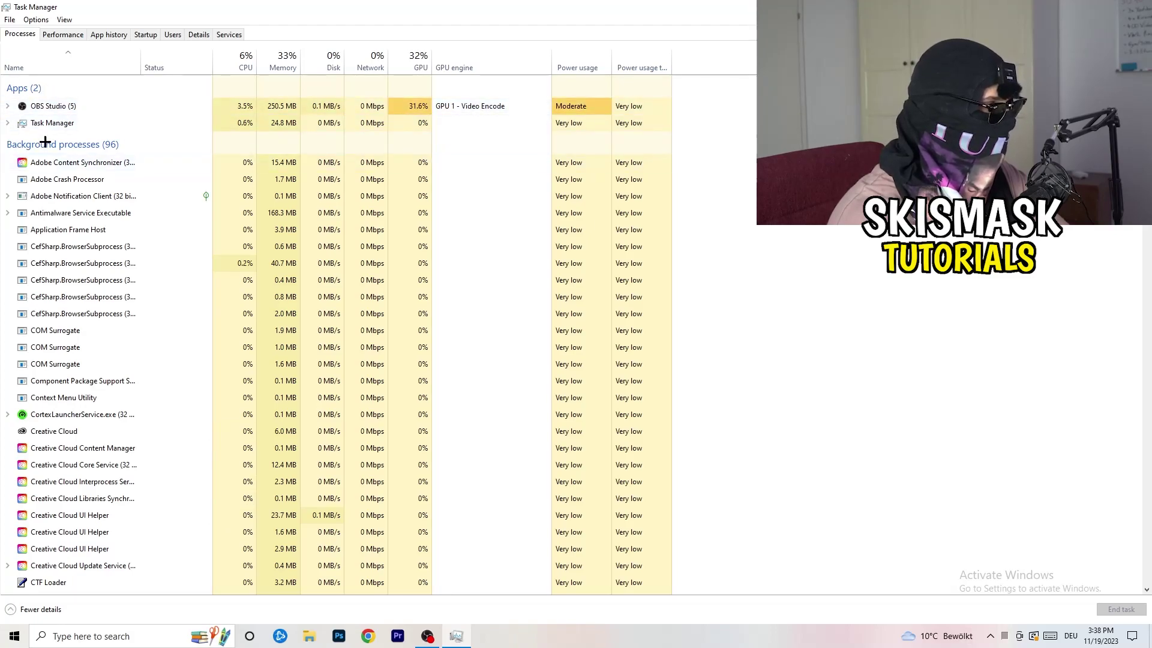
right_click(270, 213)
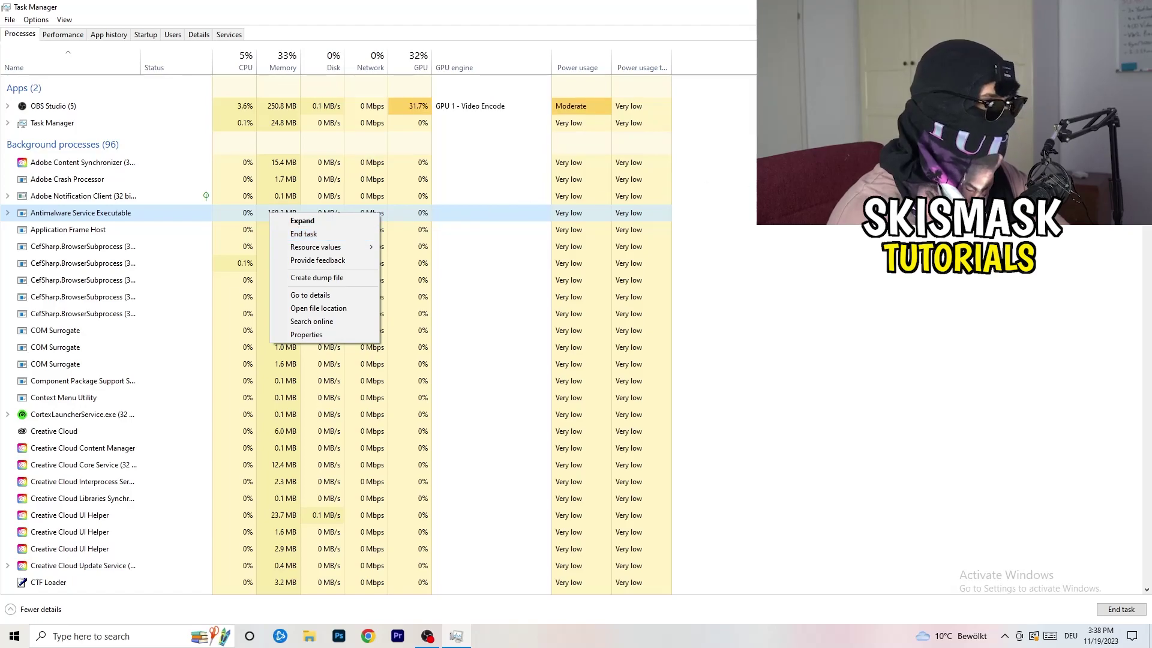
left_click(333, 234)
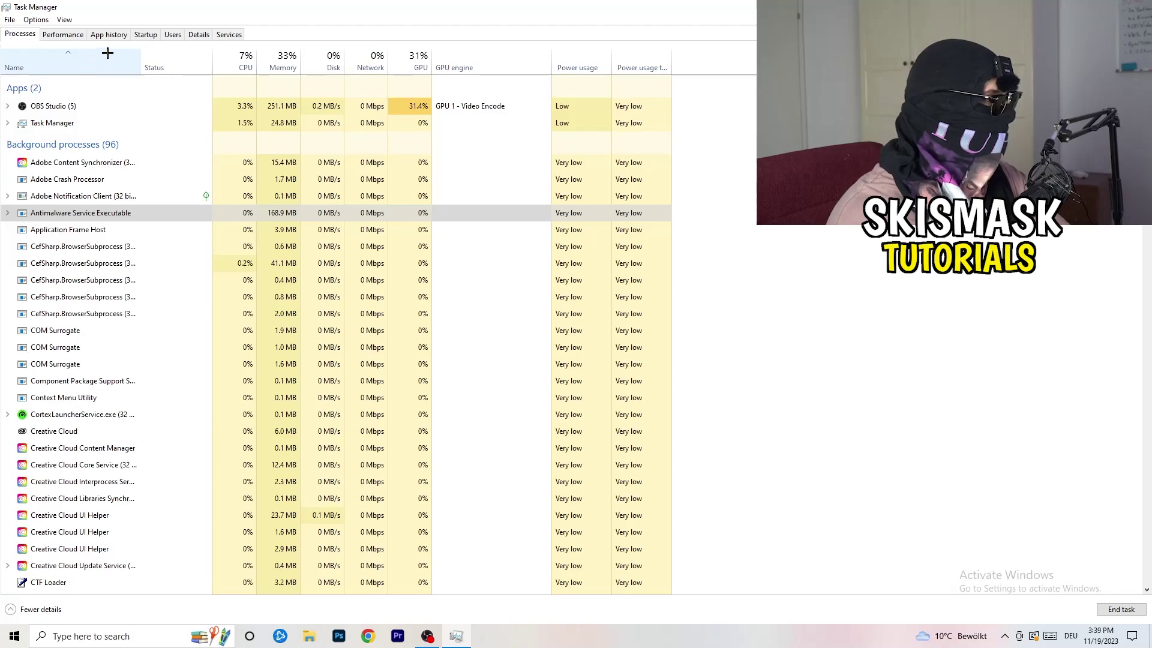
Examine the startup apps and the available actions for Dropbox, EA and File Association Helper.
left_click(147, 35)
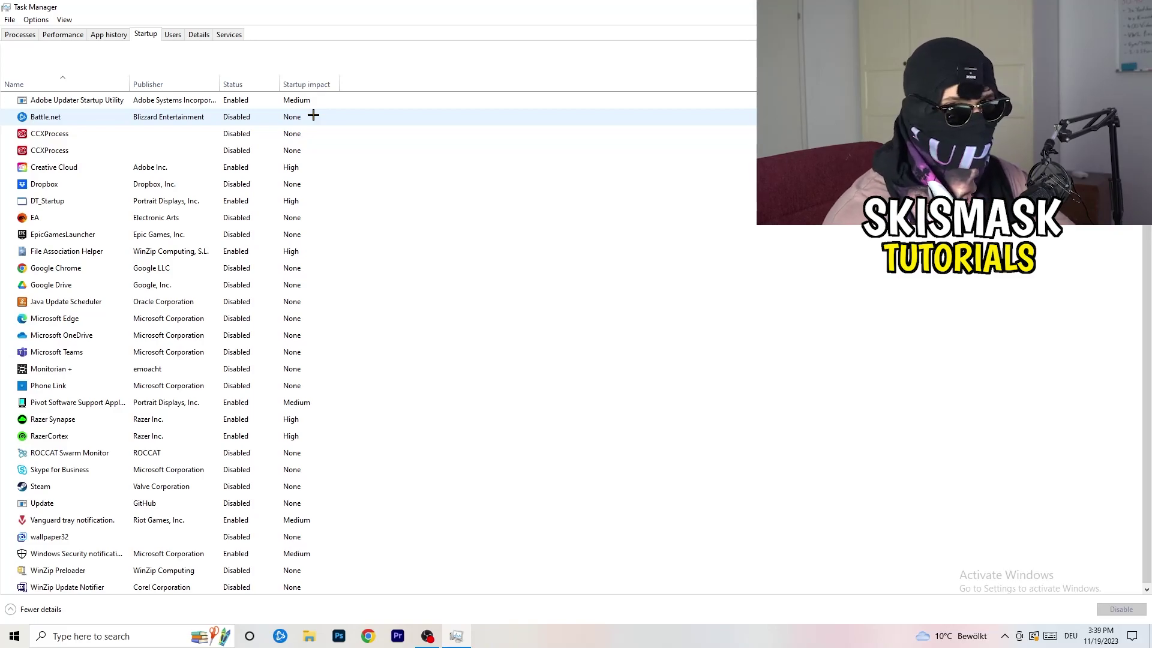
right_click(240, 183)
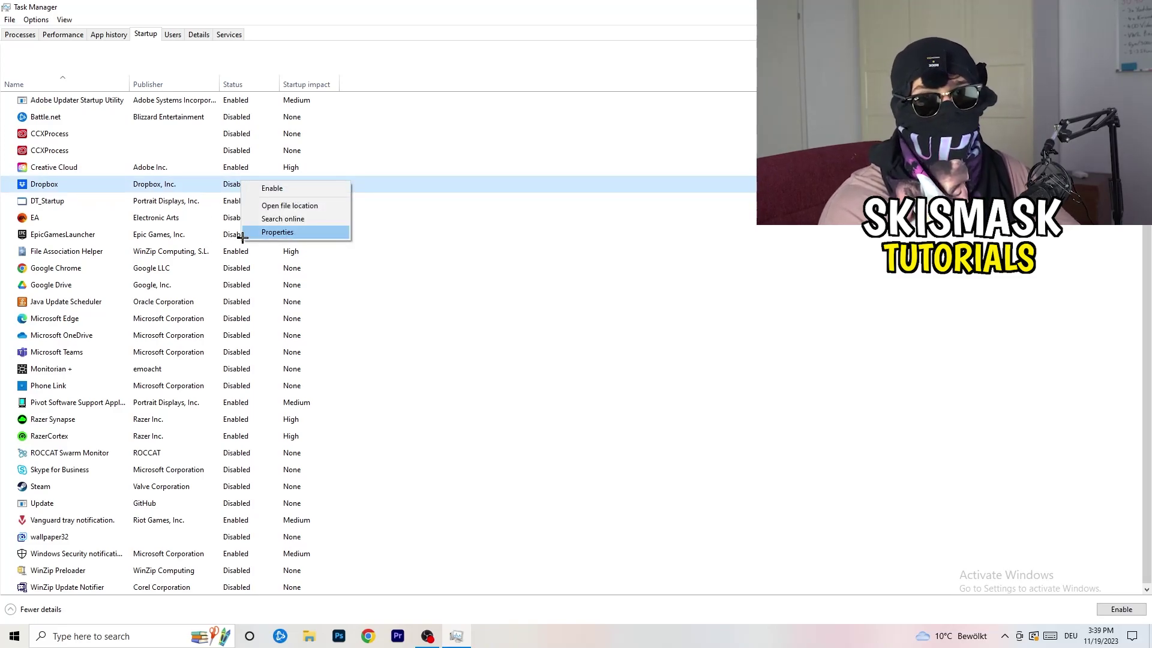
right_click(114, 221)
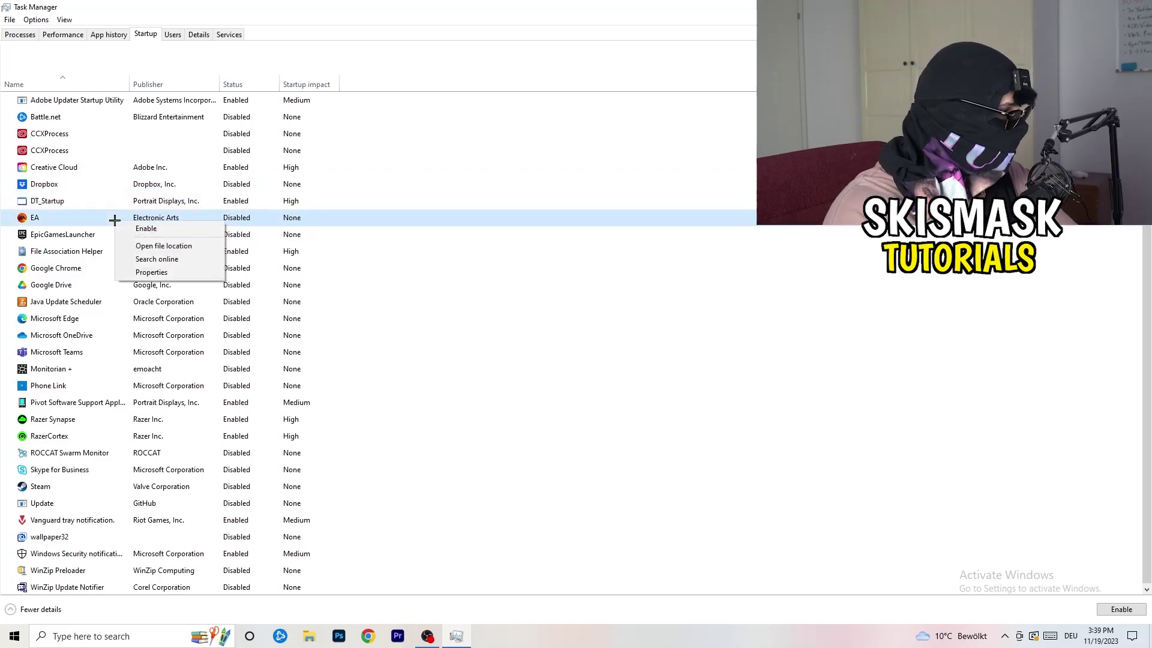
left_click(766, 313)
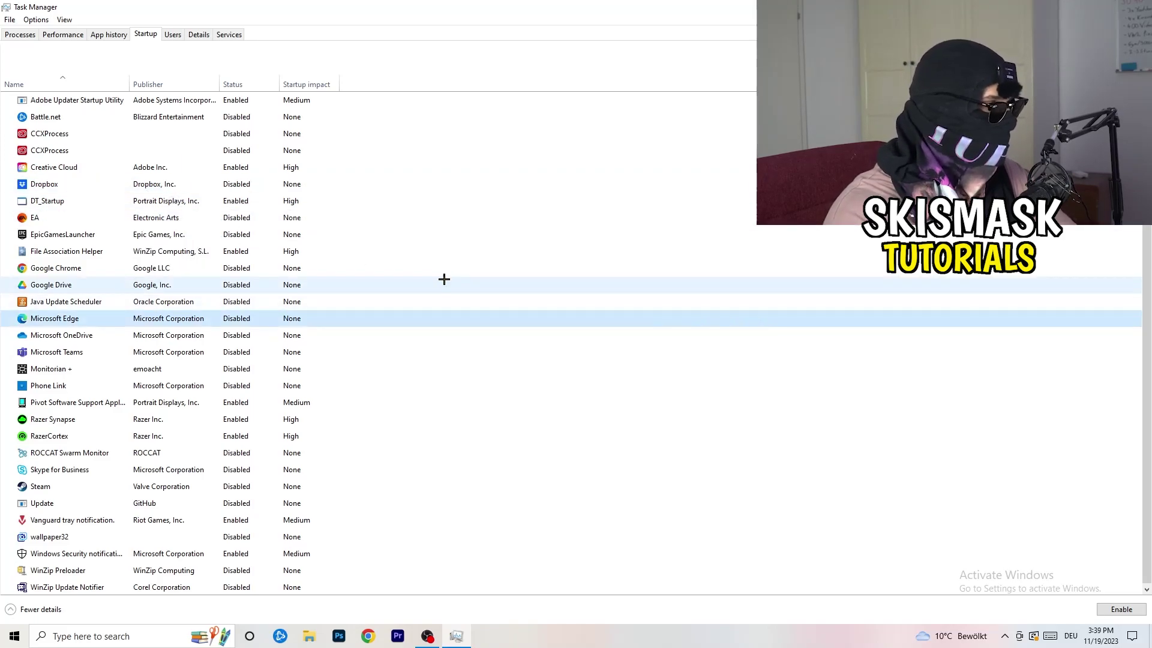
right_click(235, 254)
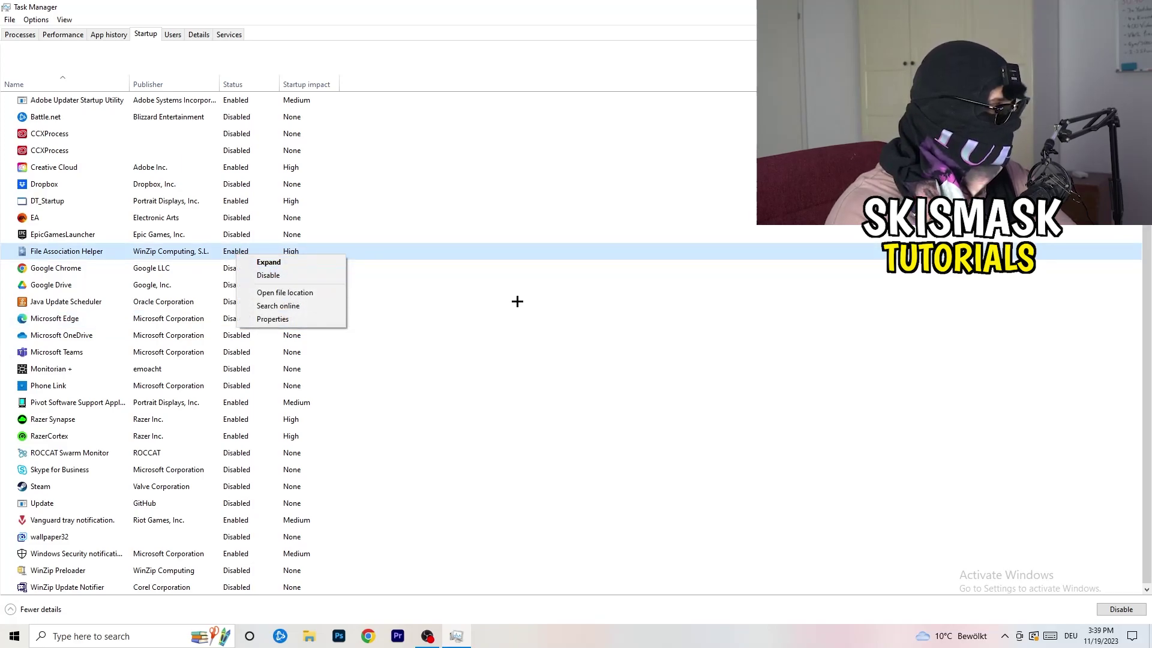
left_click(513, 302)
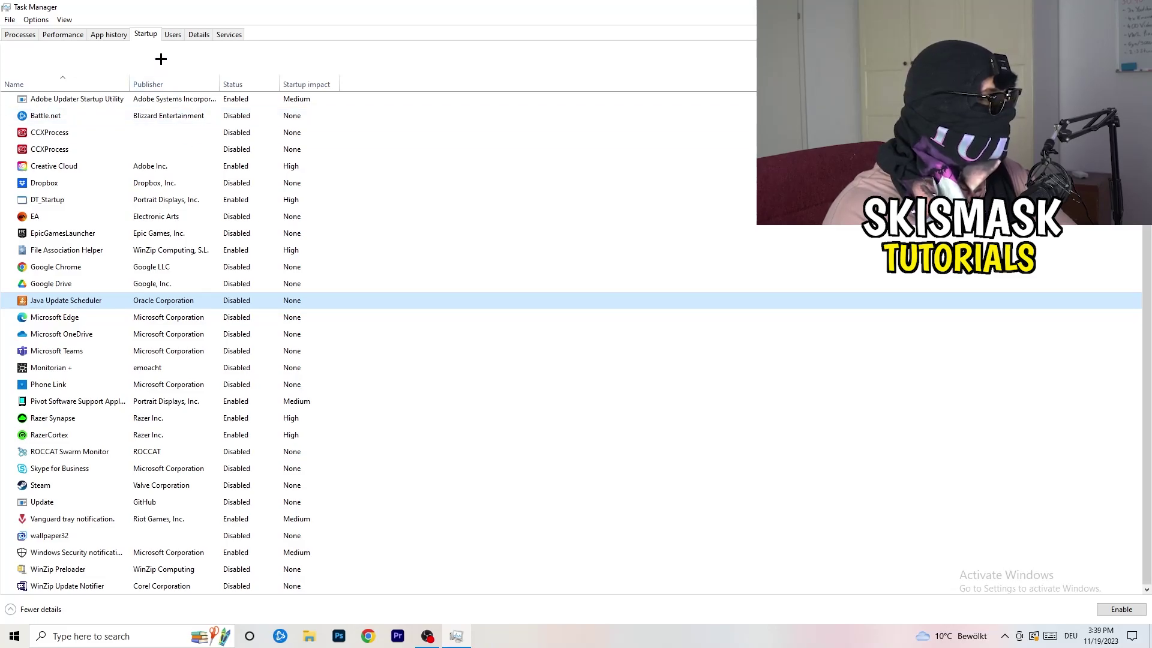
Check the priority options of the Dropbox crash handler in the detailed process list, and close Task Manager.
left_click(64, 35)
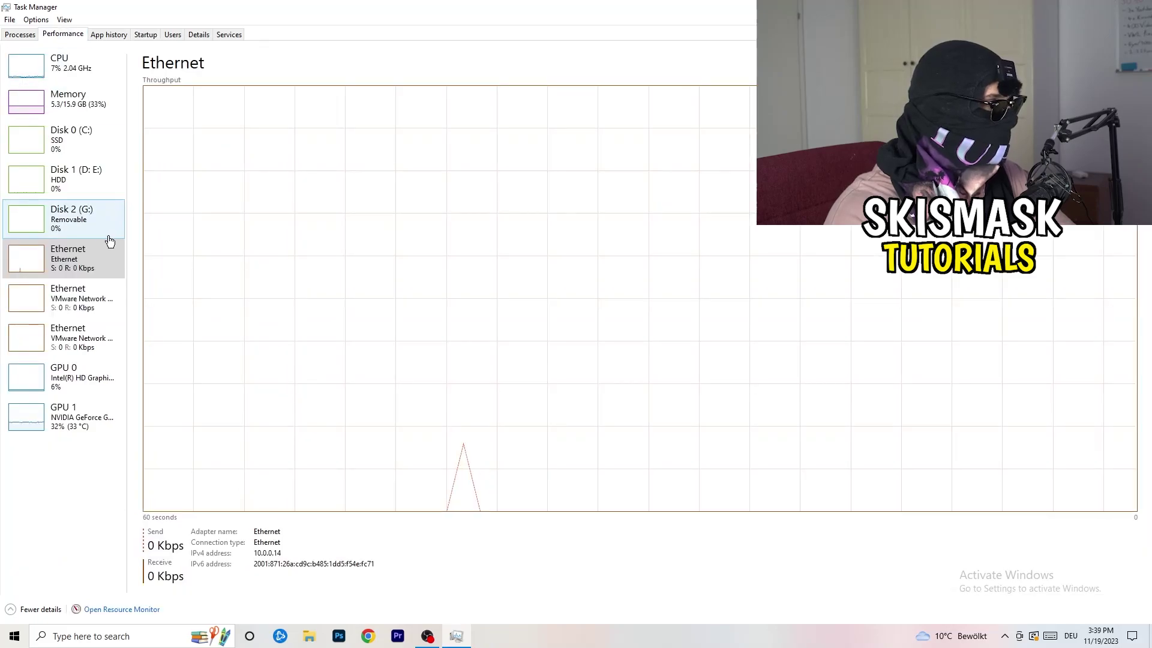
left_click(200, 34)
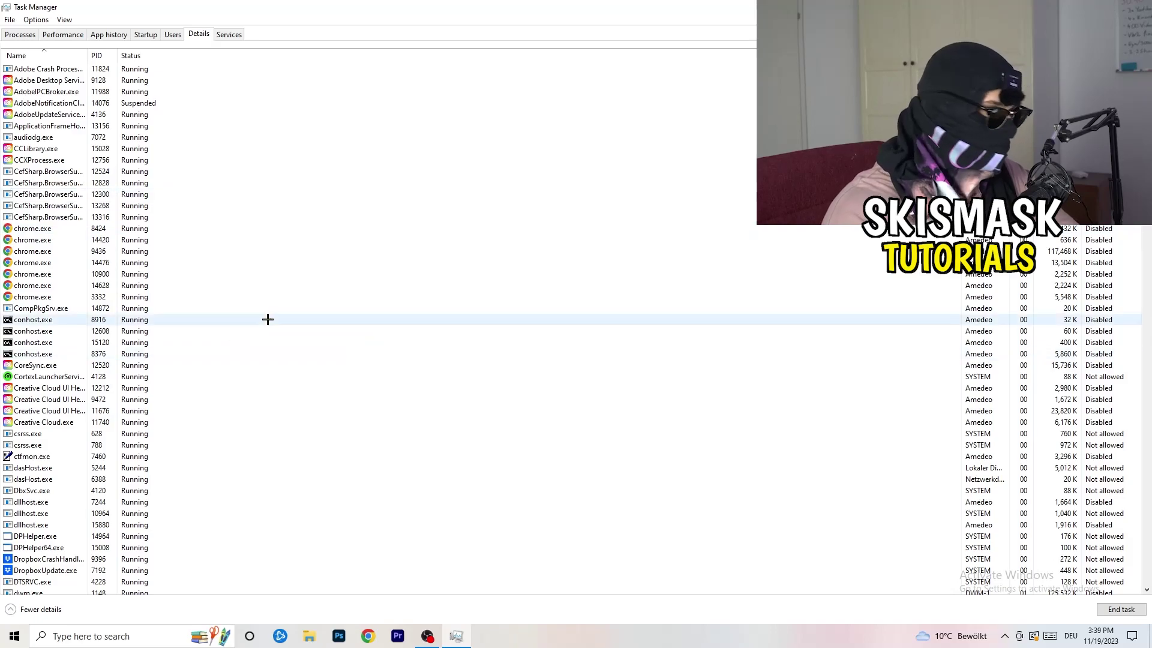
scroll(122, 308, "down", 6)
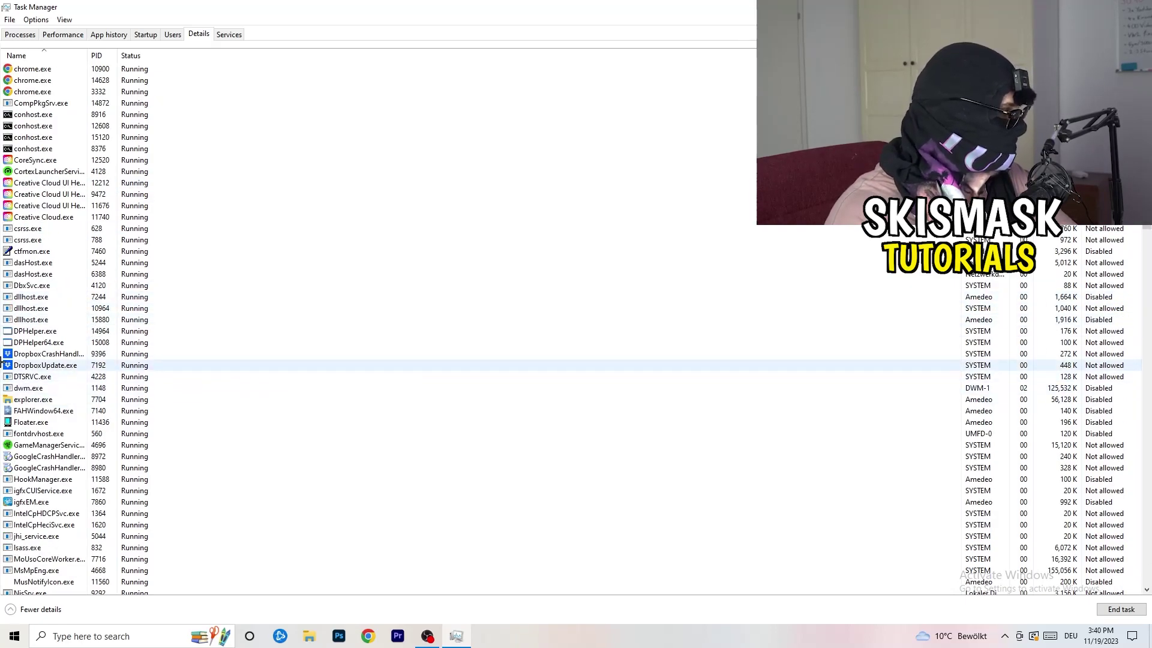
right_click(47, 355)
right_click(96, 353)
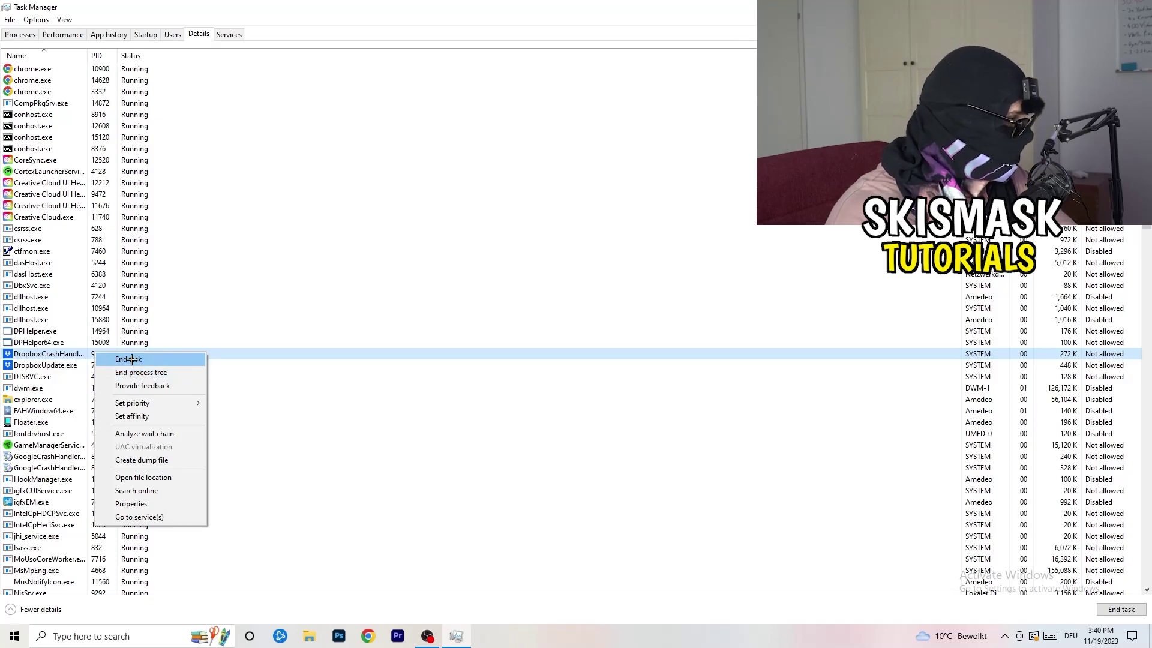
right_click(96, 355)
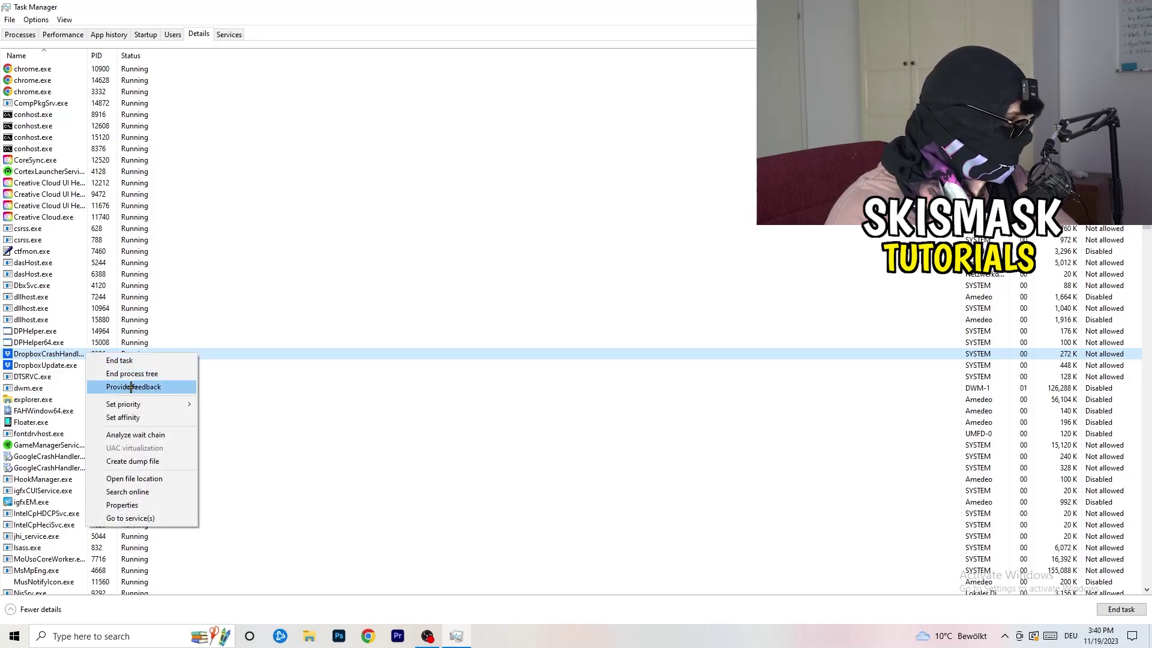
mouse_move(142, 404)
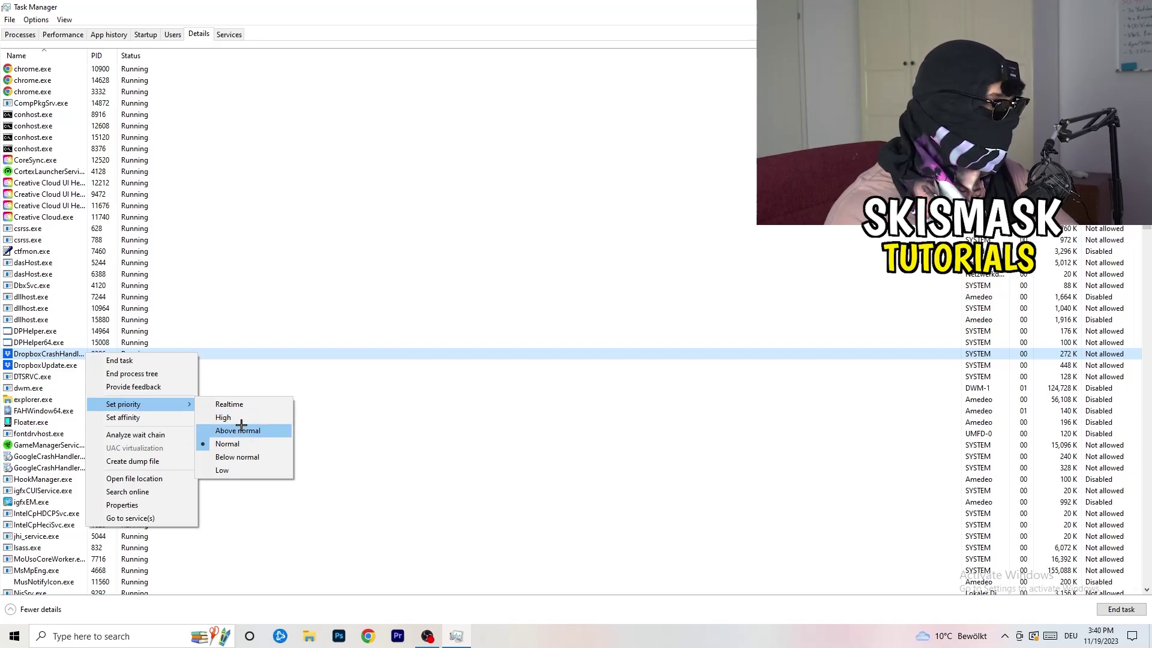
left_click(591, 13)
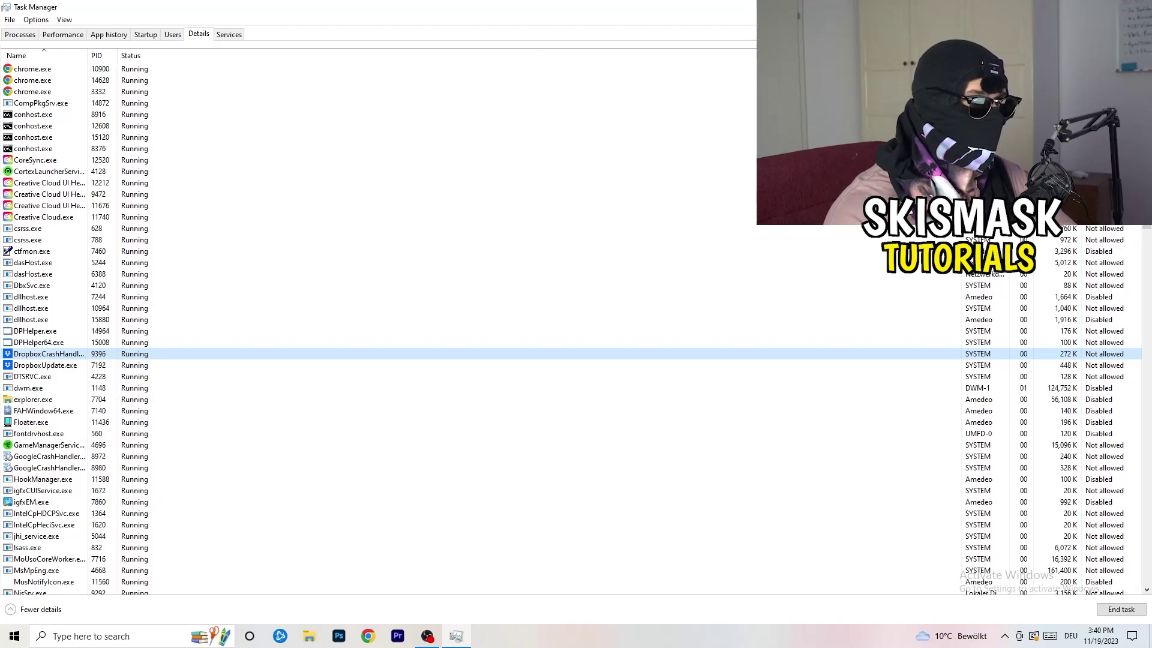
left_click(1137, 7)
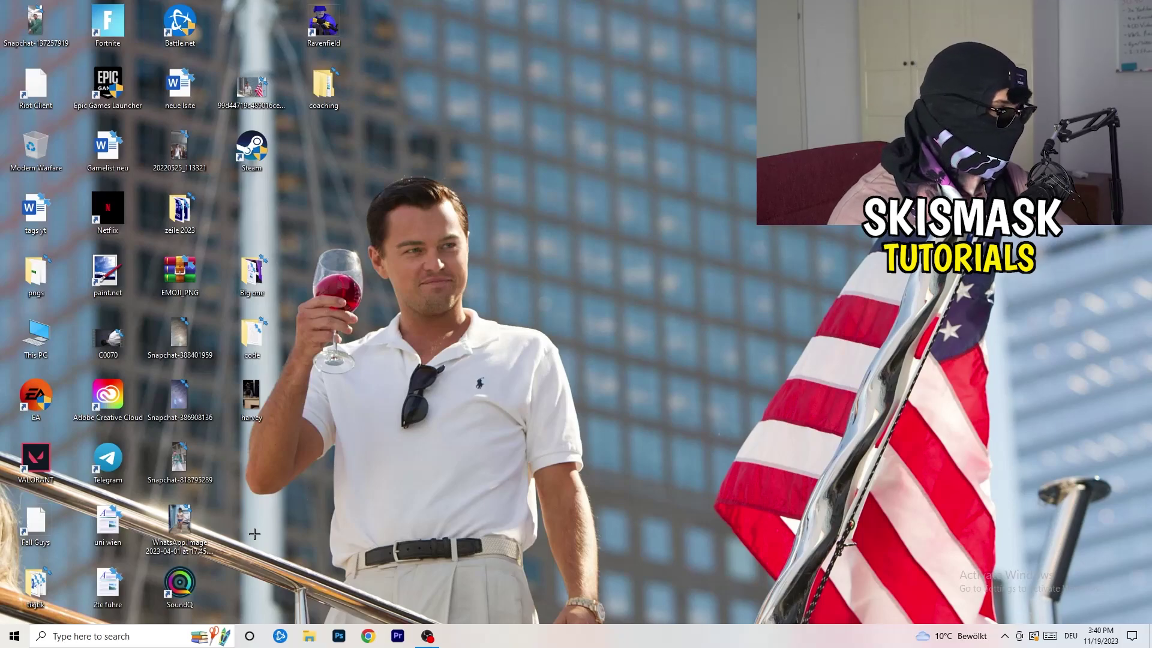
Open the Windows Settings app and go to the System display settings.
left_click(15, 636)
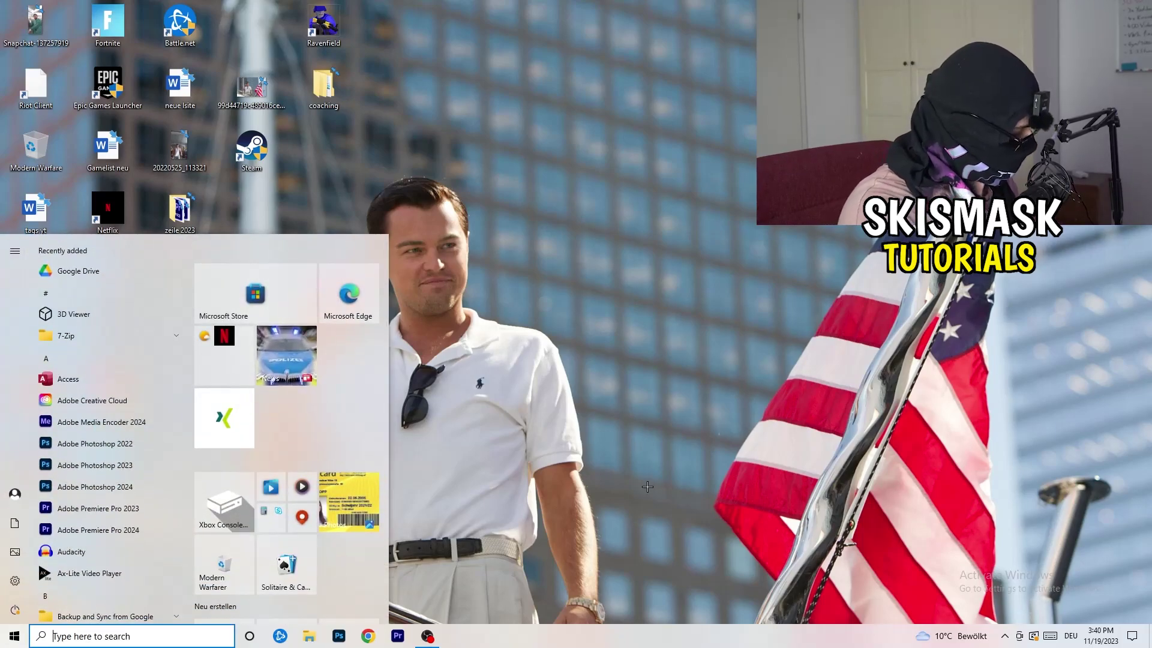
type("sett")
key("Return")
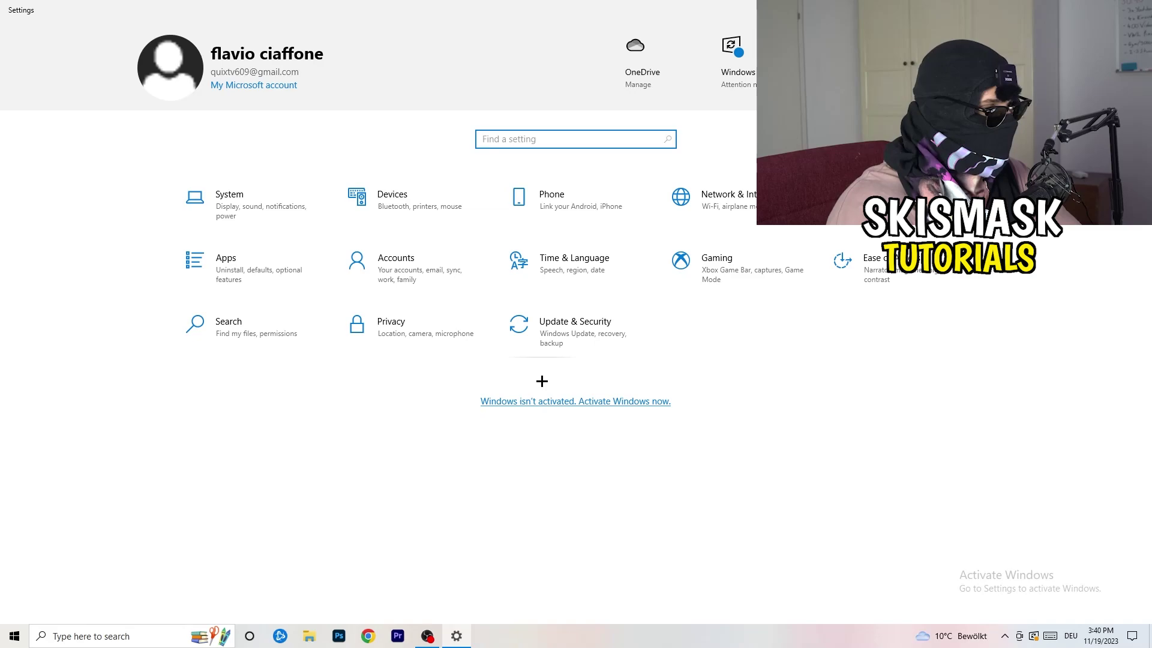
left_click(261, 214)
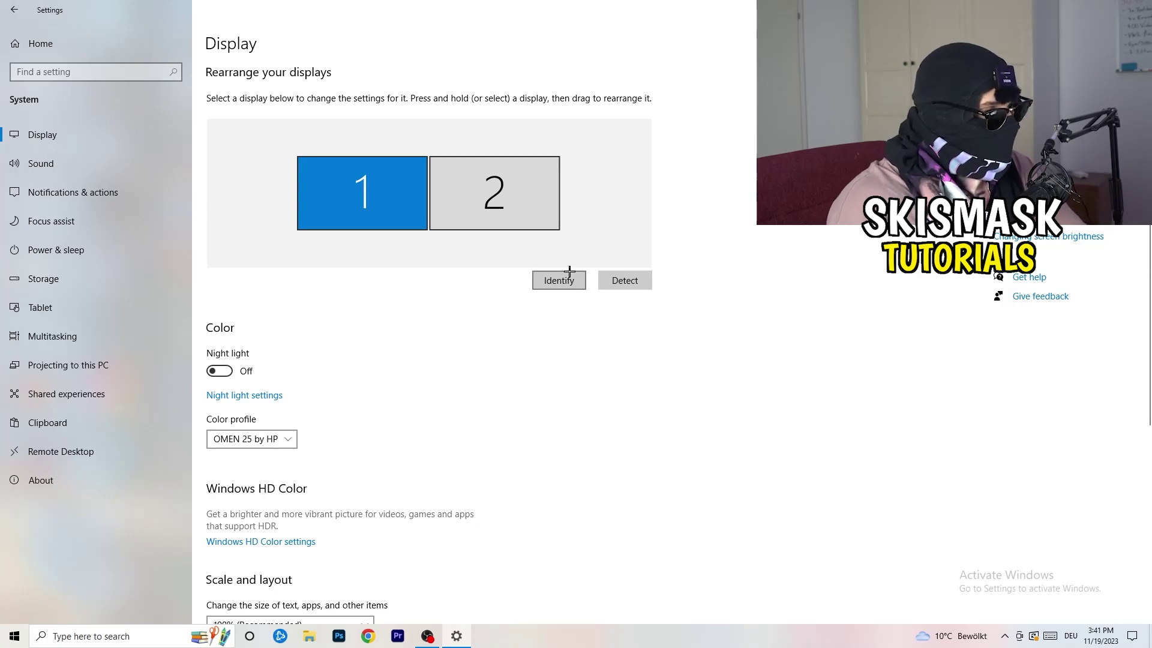
Review the display settings, checking the scaling choices for text and apps and the display resolution choices.
scroll(406, 329, "down", 2)
scroll(406, 329, "up", 2)
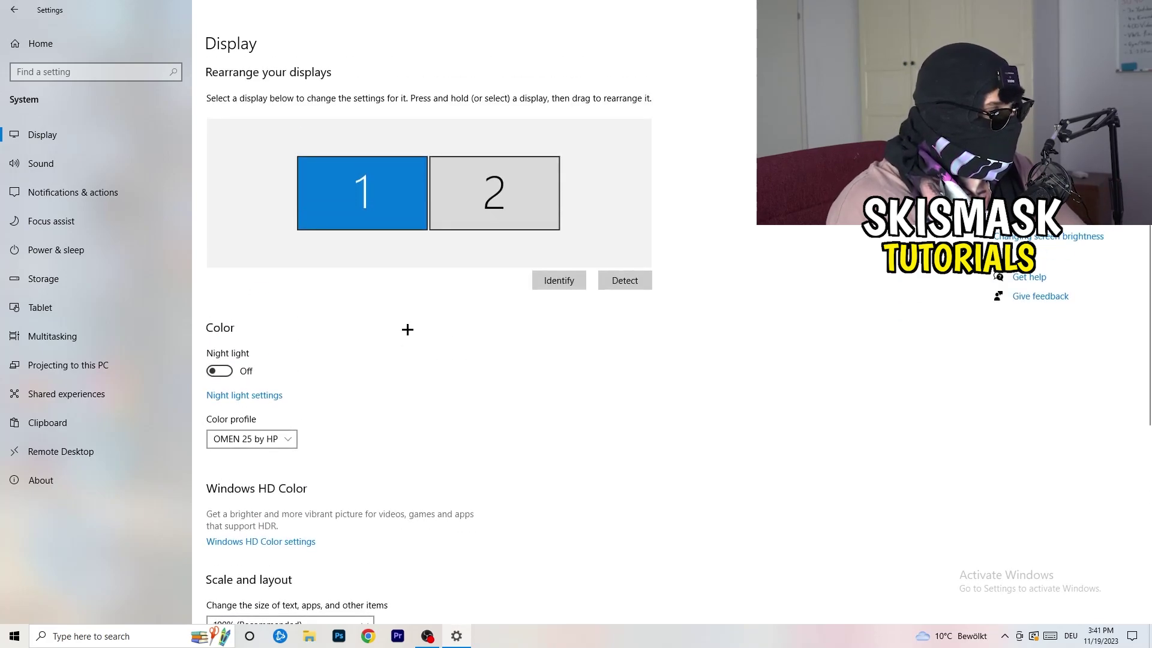
scroll(407, 330, "down", 5)
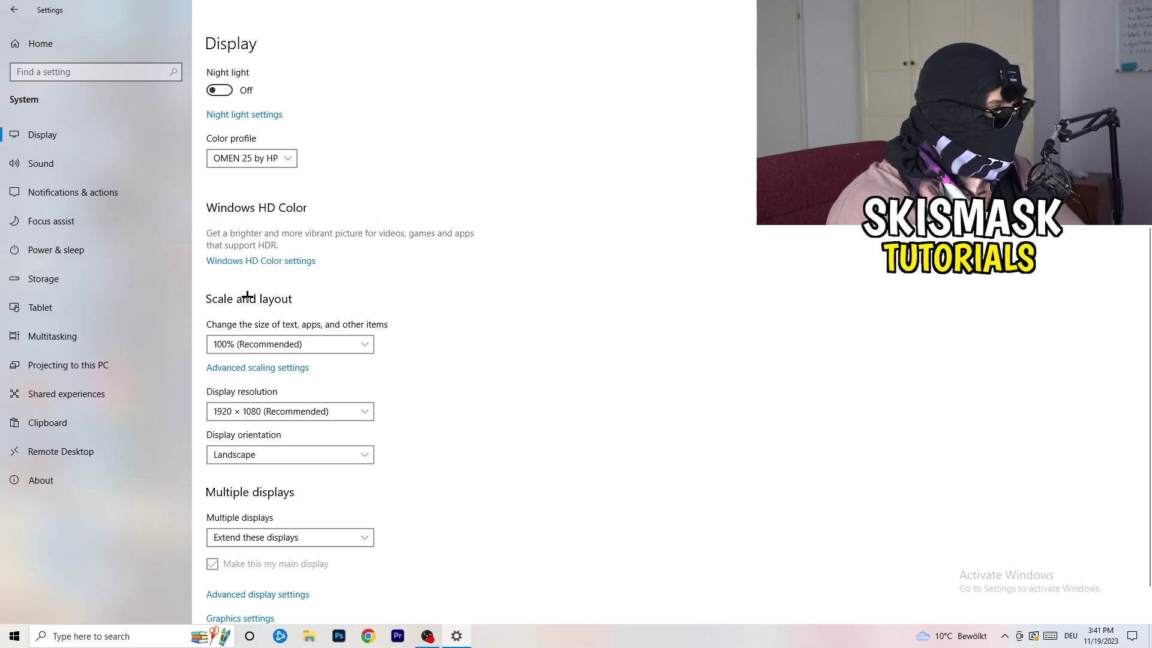
left_click(354, 340)
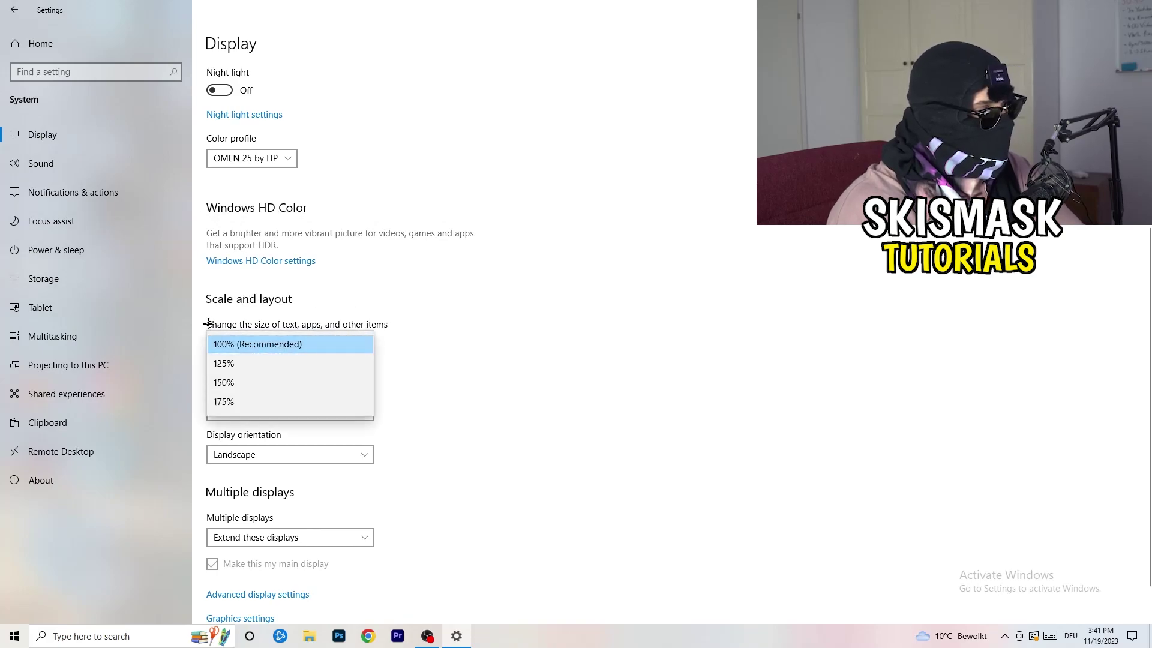
left_click(401, 323)
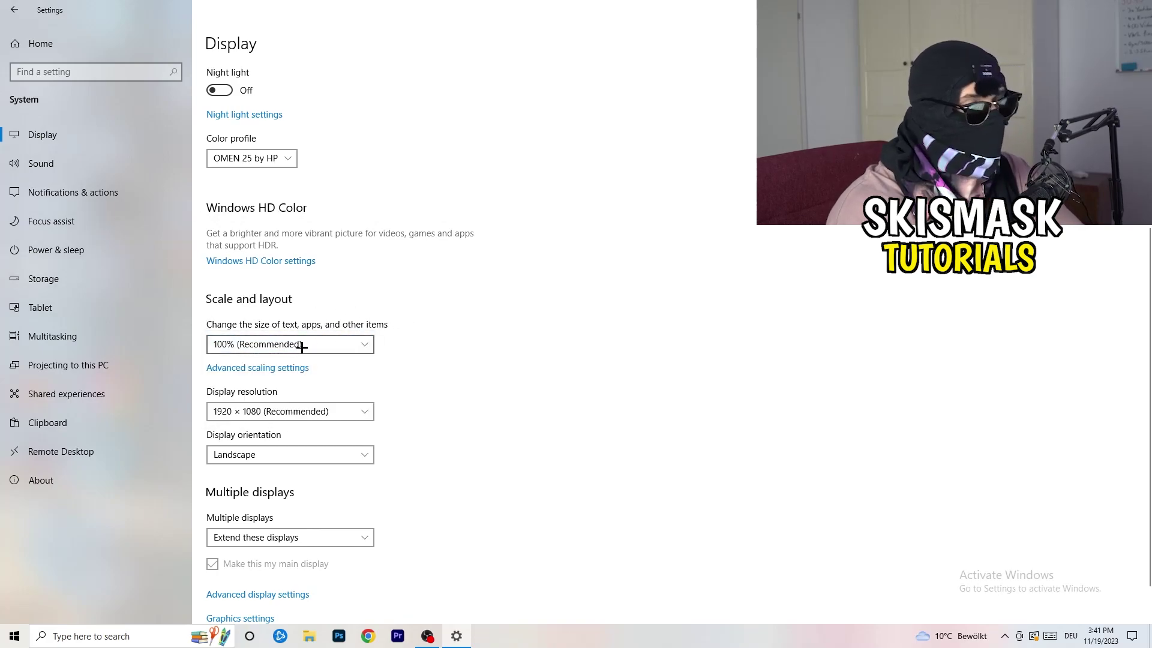
scroll(312, 352, "down", 1)
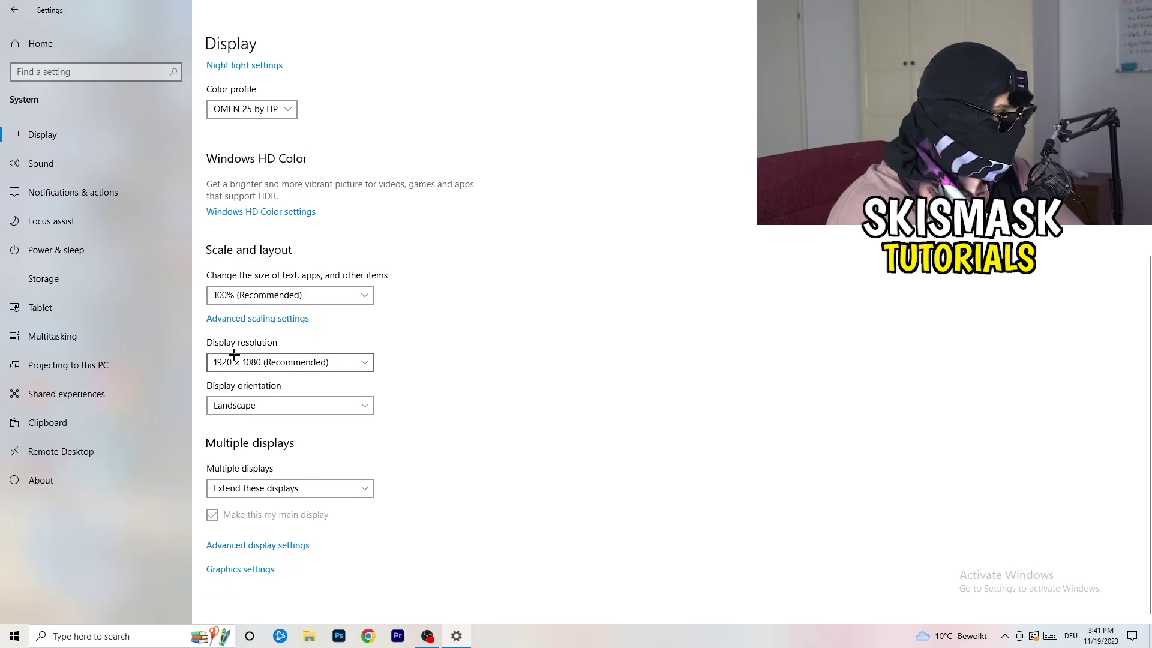
key("alt+Down")
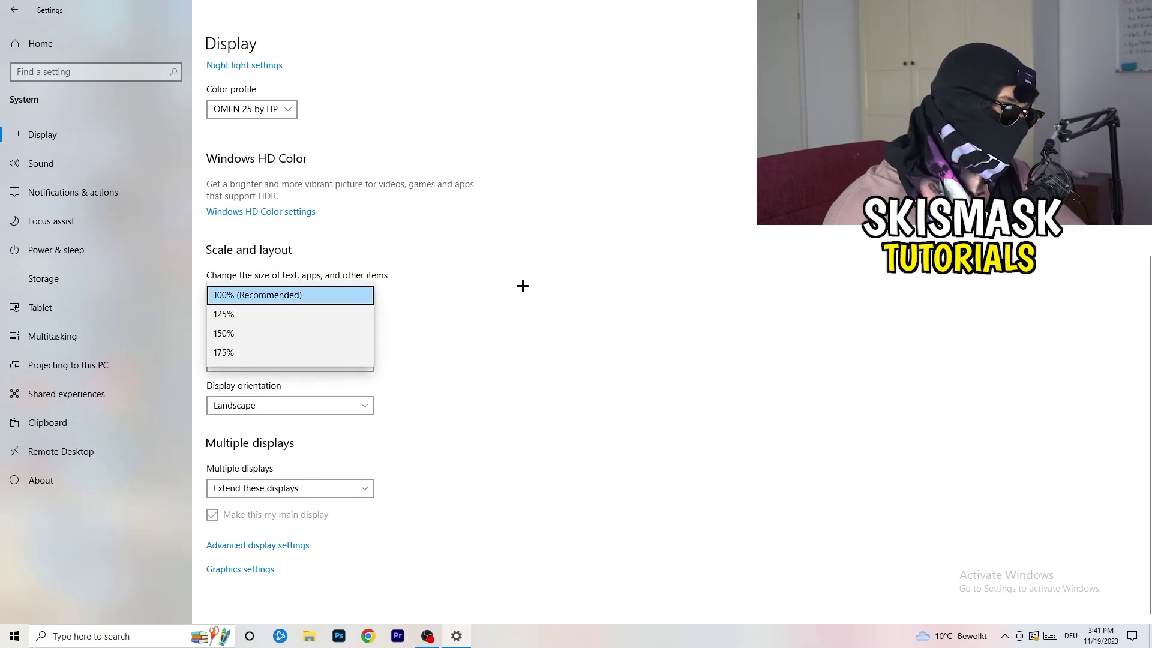
key("Escape")
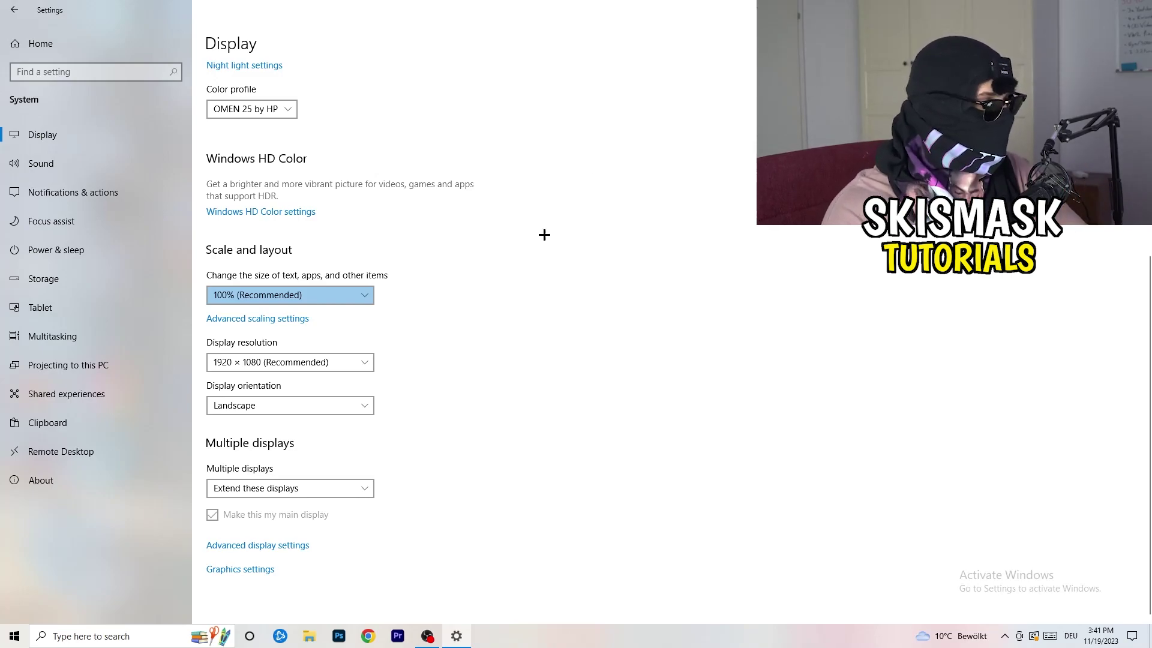
left_click(371, 362)
left_click(417, 342)
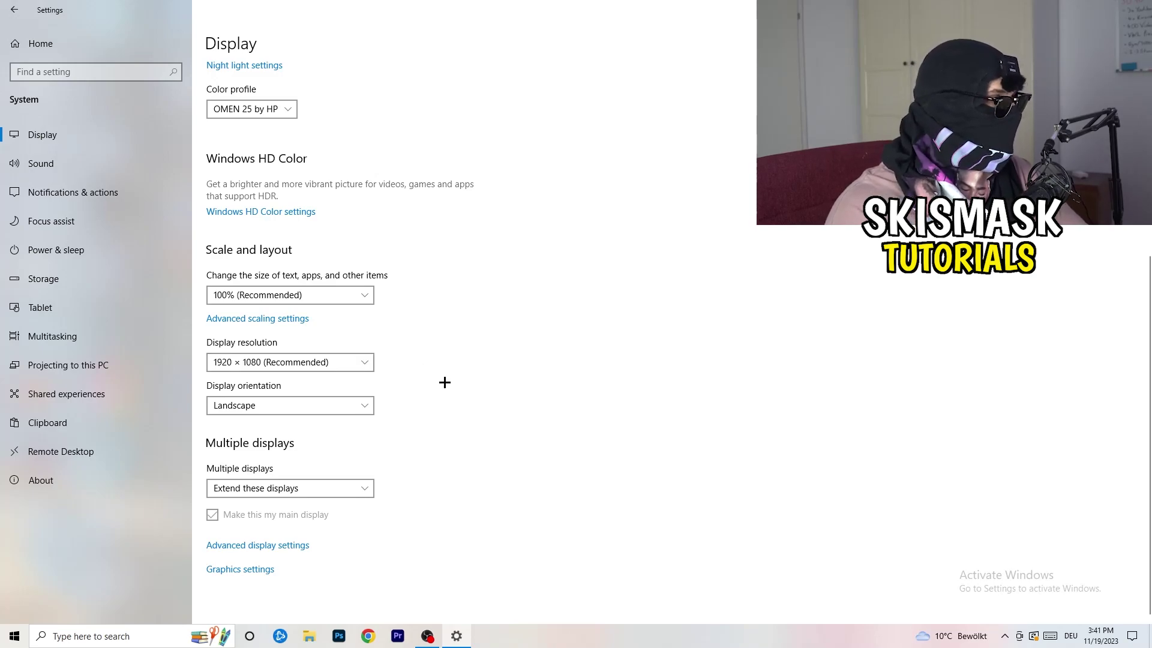
Turn off deletion of temporary files that apps aren't using in the Storage Sense configuration, and return to the storage overview.
left_click(86, 270)
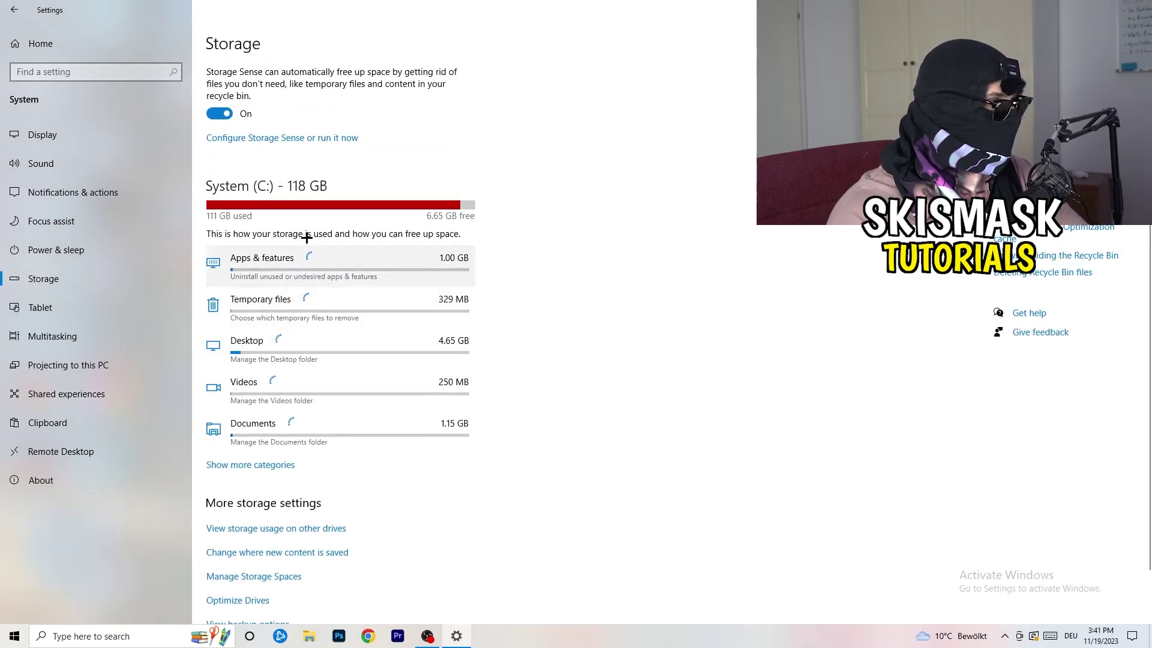
left_click(251, 142)
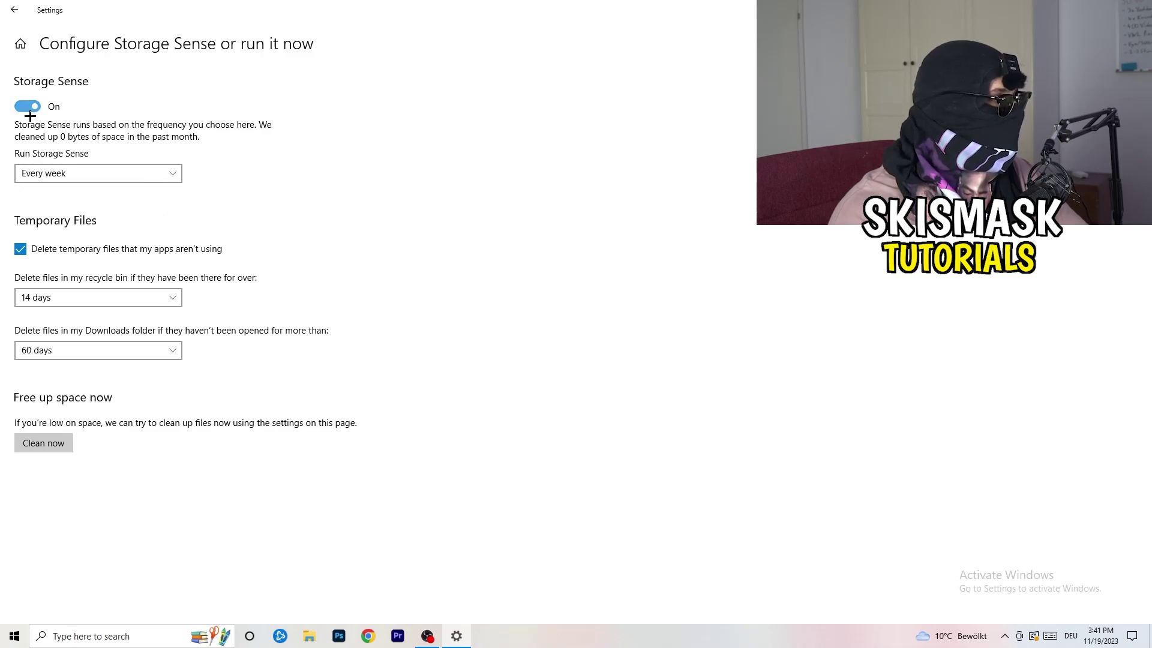
left_click(44, 170)
left_click(254, 151)
left_click(190, 252)
left_click(70, 293)
left_click(340, 381)
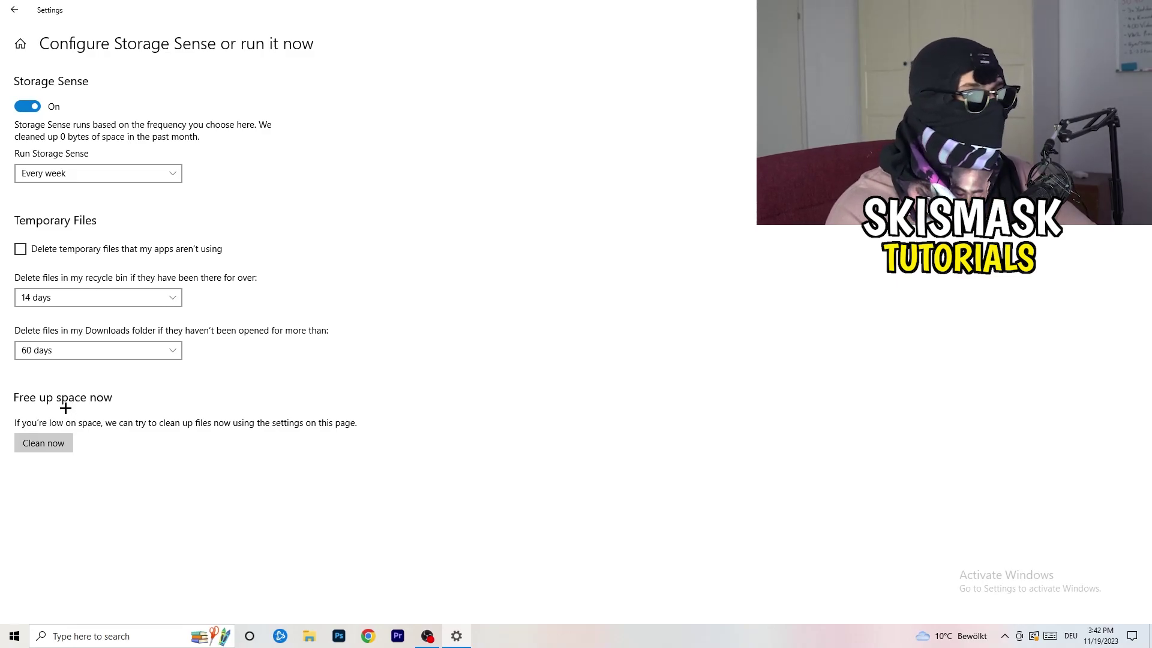
left_click(2, 16)
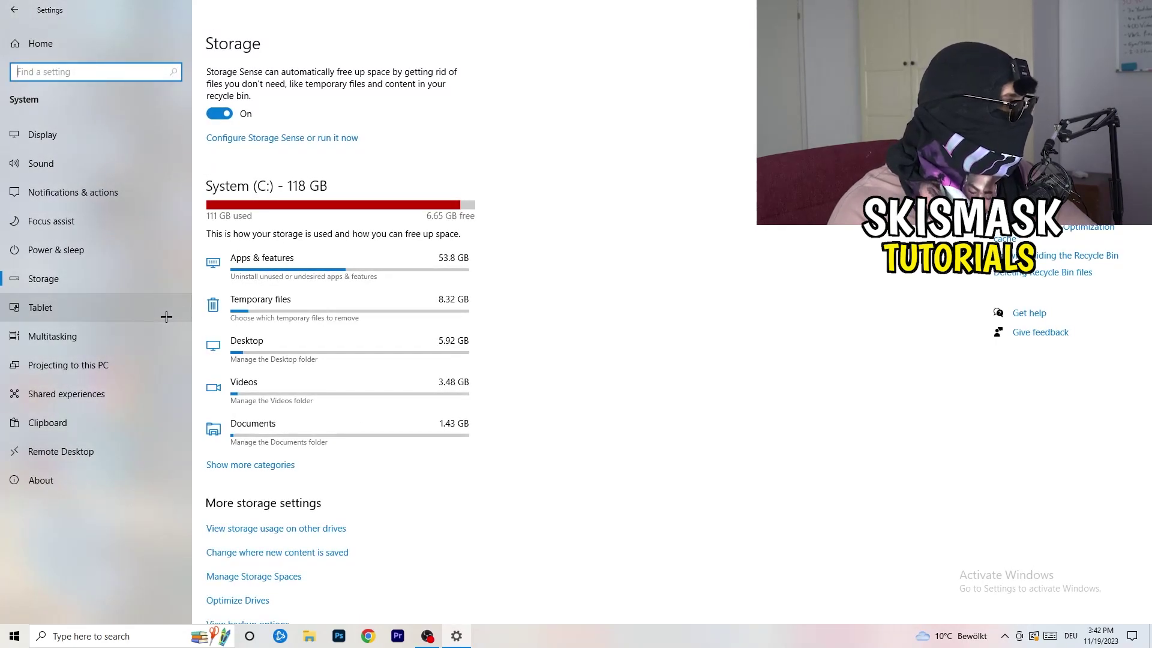
Review the available power plans, including the additional ones, from the Power & sleep settings, and close Power Options and Settings.
left_click(134, 259)
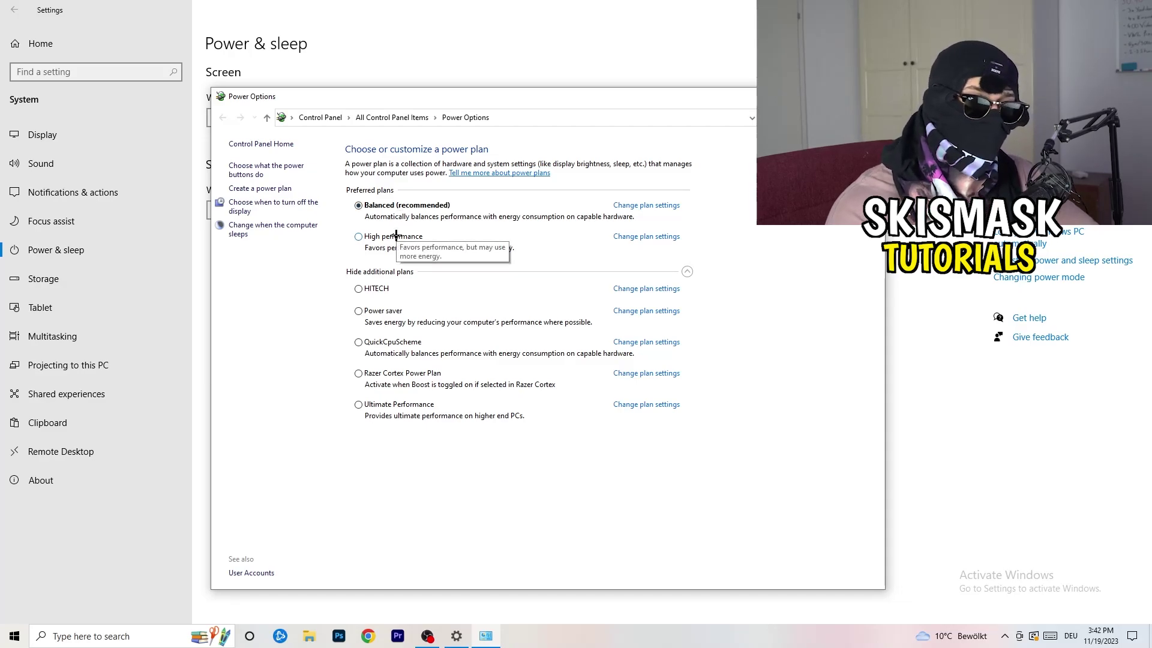
left_click(401, 276)
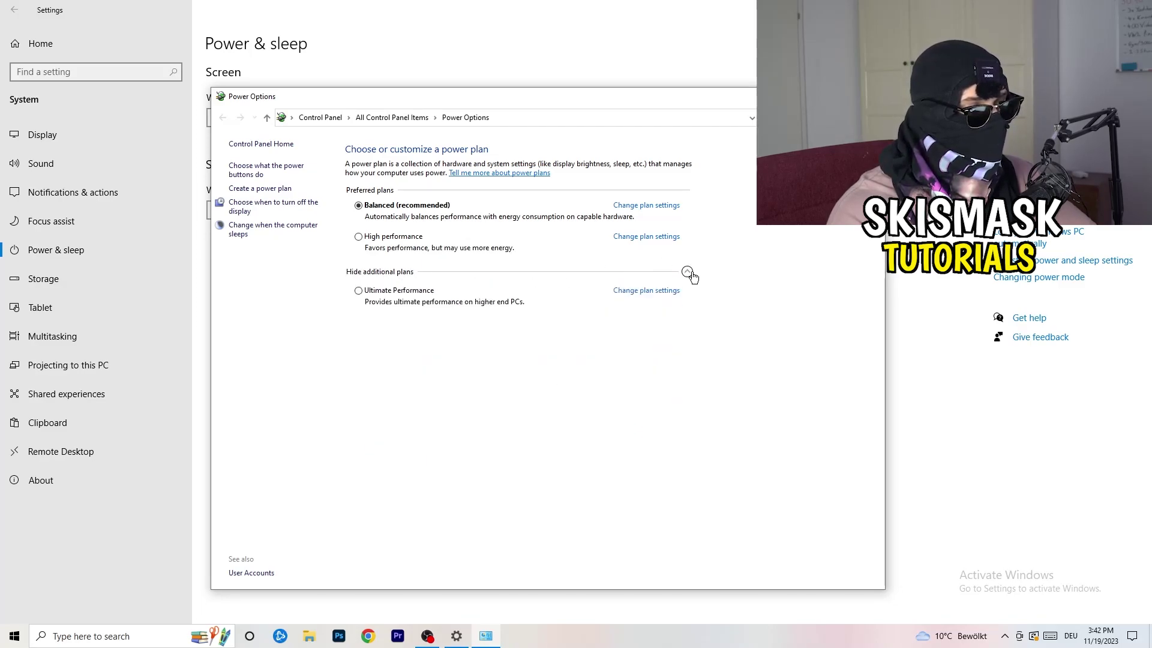
left_click(688, 273)
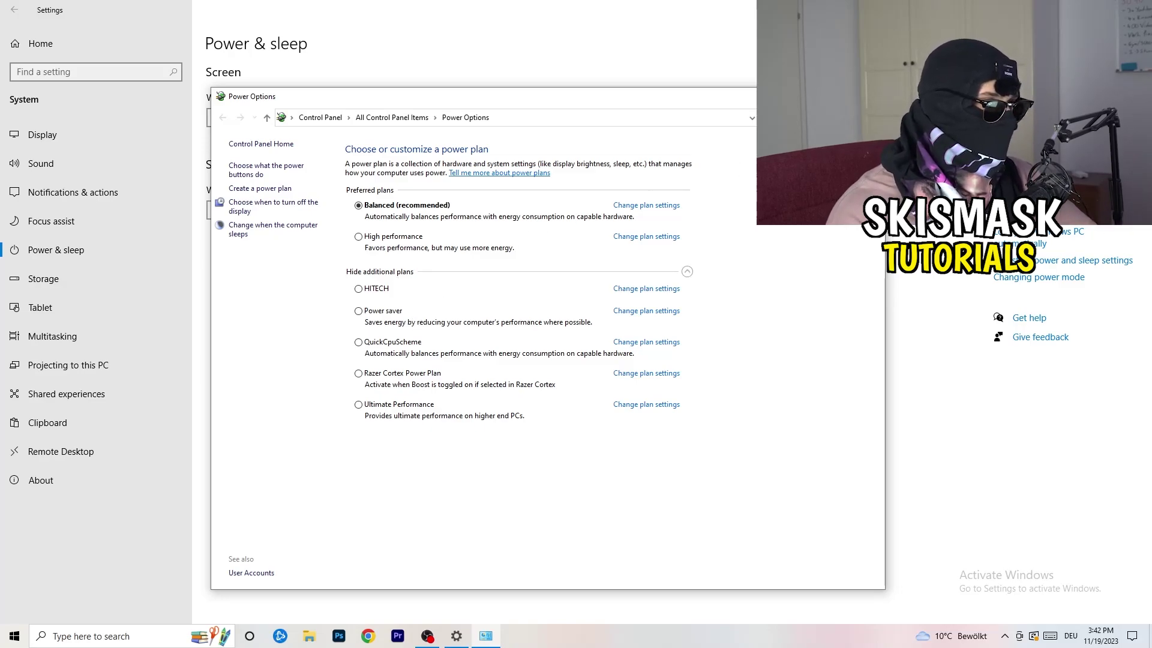
key("alt+F4")
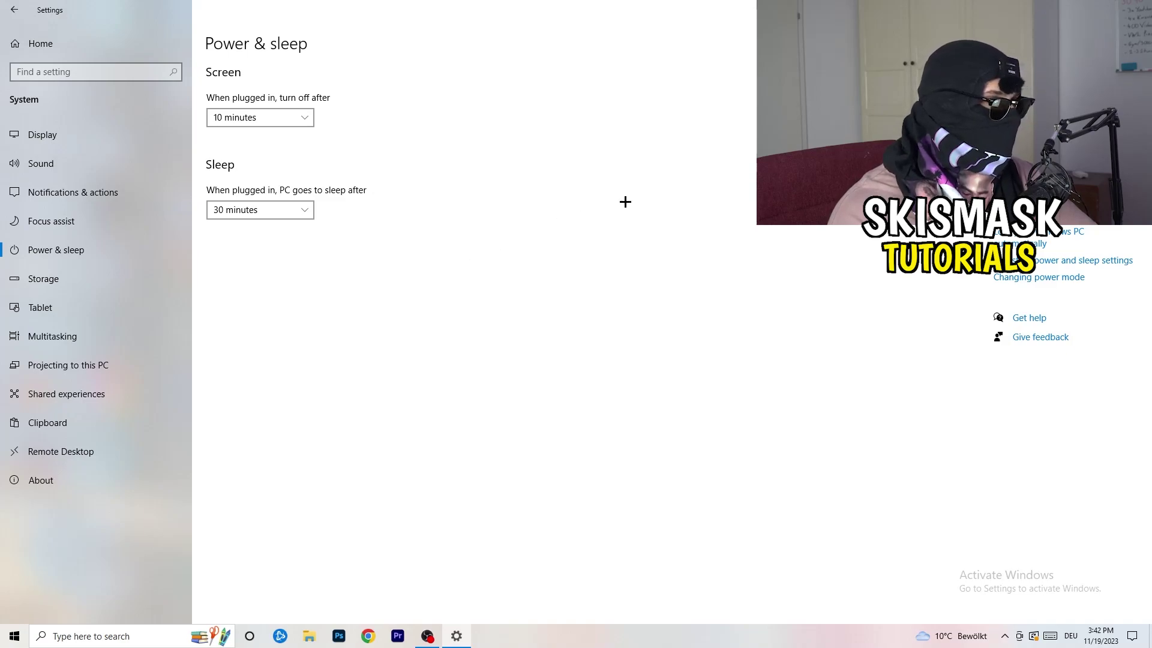
key("alt+F4")
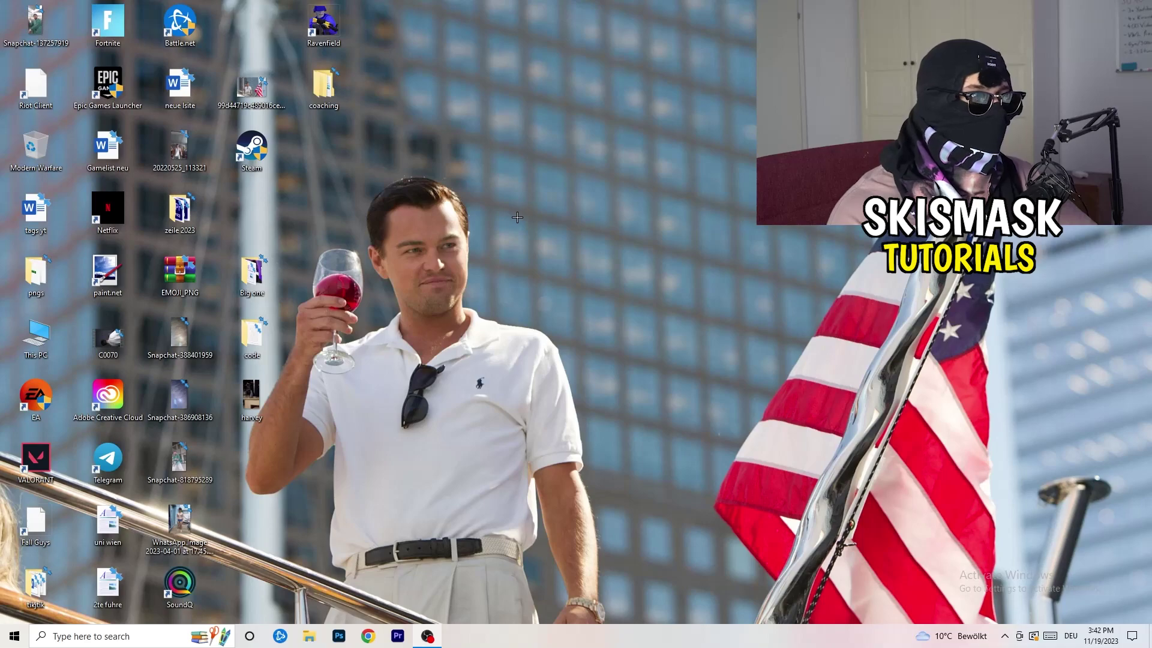
Move the Steam shortcut to a free area of the desktop and open the compatibility settings in its properties.
left_click_drag(258, 155, 618, 218)
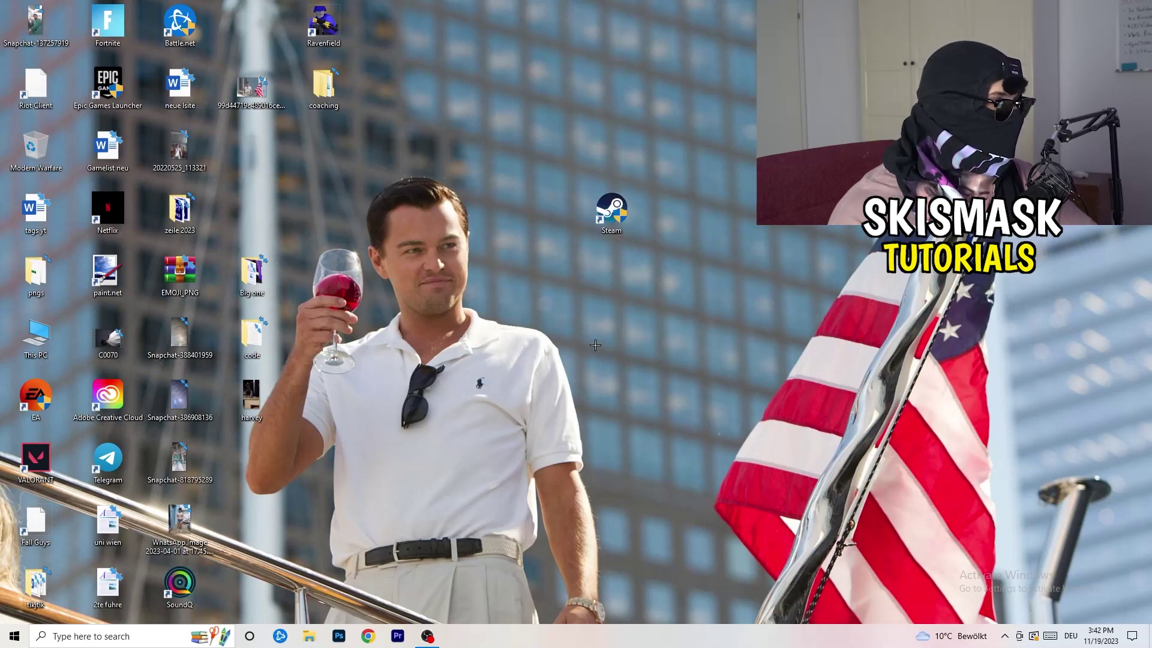
right_click(603, 215)
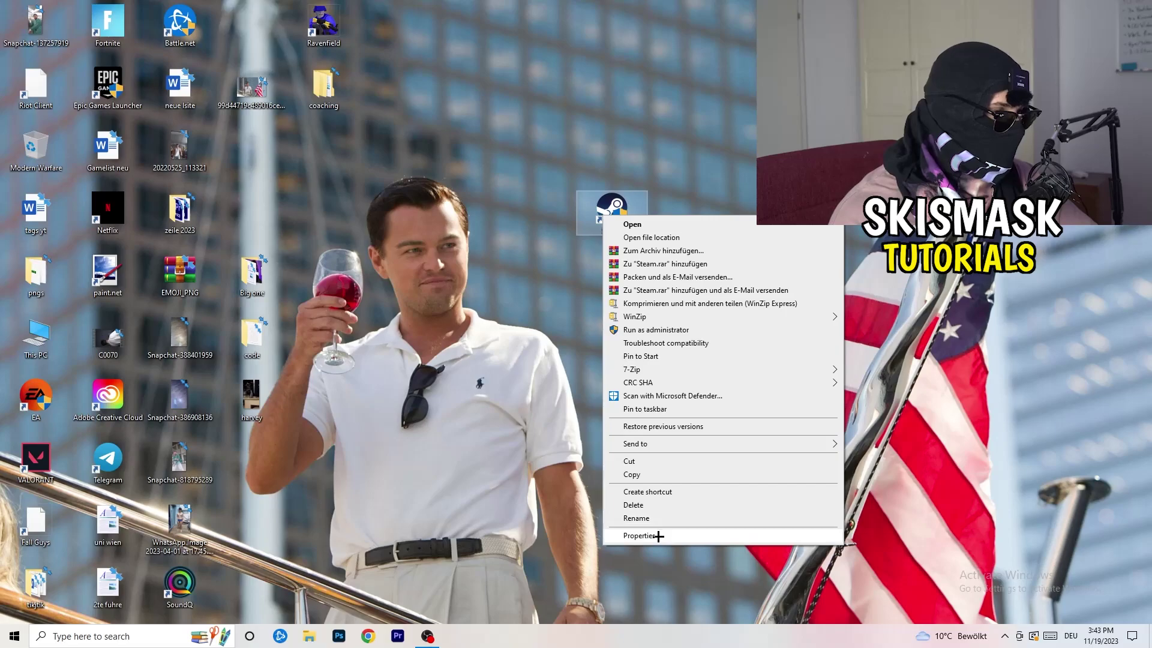
left_click(640, 536)
left_click_drag(671, 222, 557, 169)
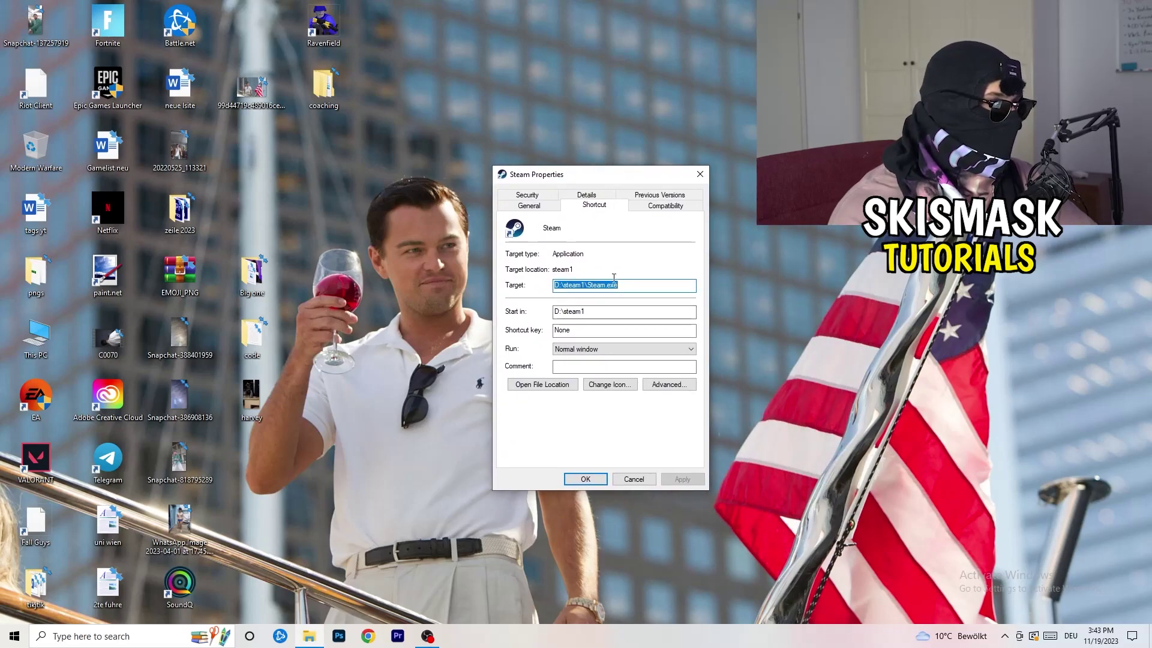
left_click(680, 207)
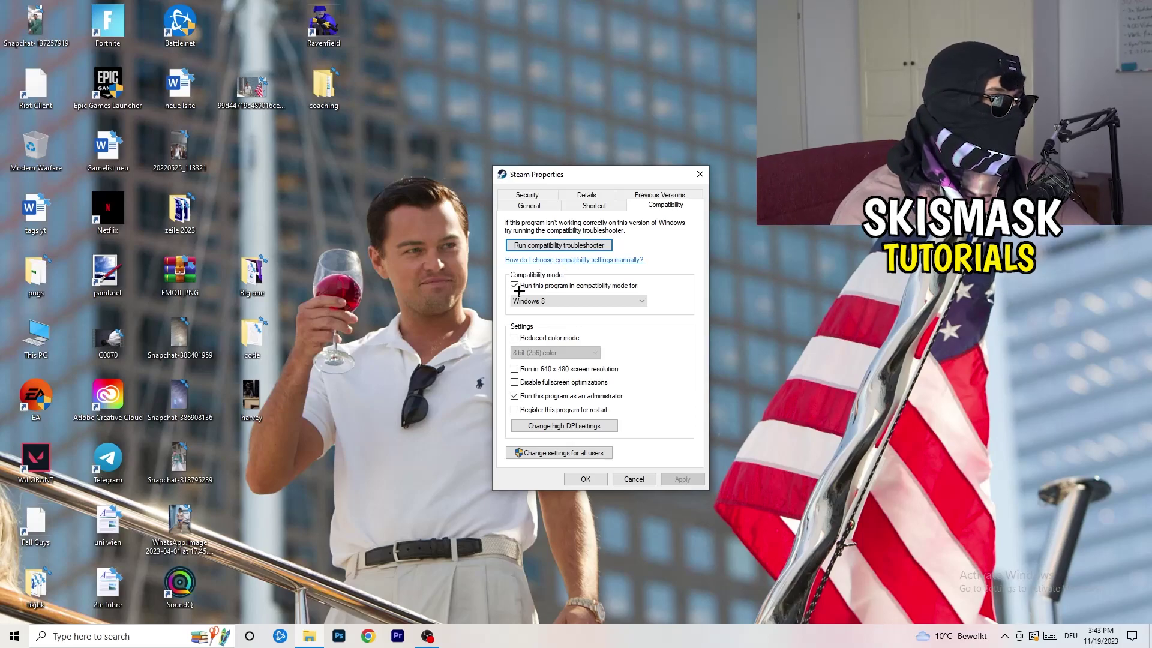
Set Steam to run in compatibility mode for Windows 8, then apply the settings and close its properties.
left_click(607, 285)
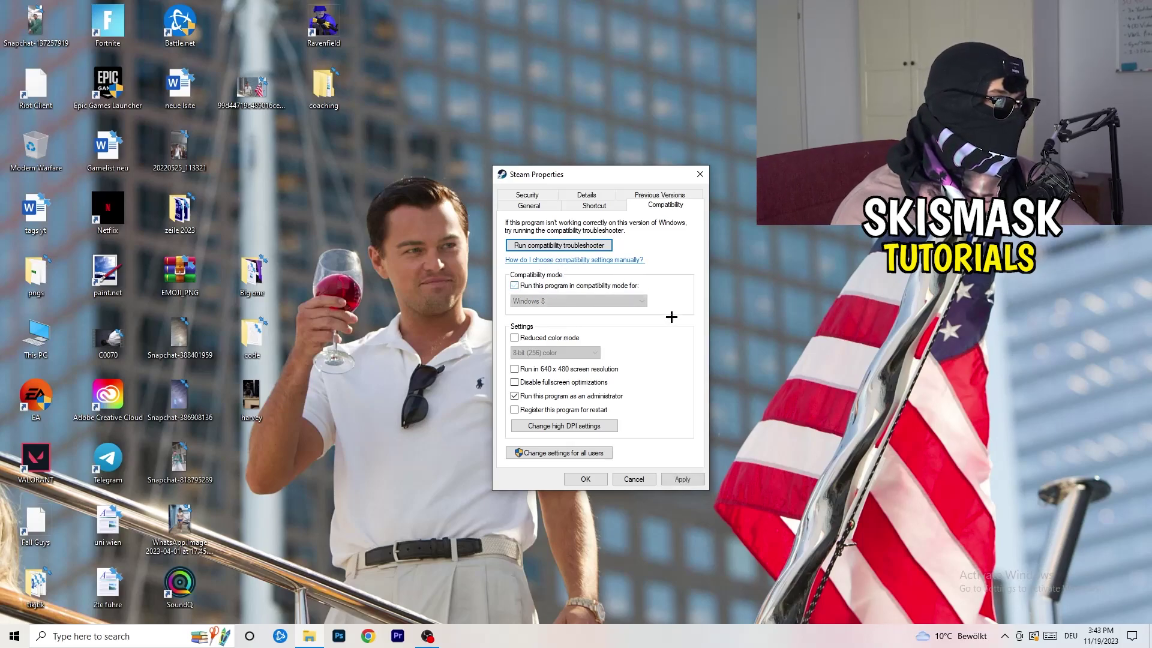
left_click(514, 285)
left_click(567, 301)
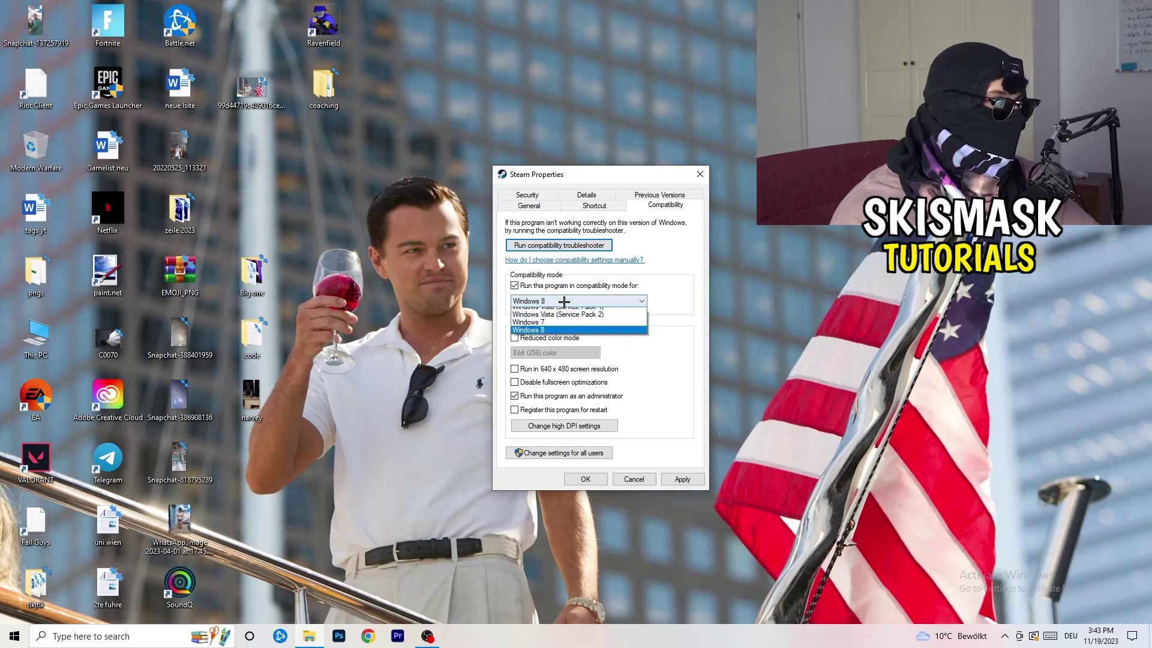
left_click(670, 350)
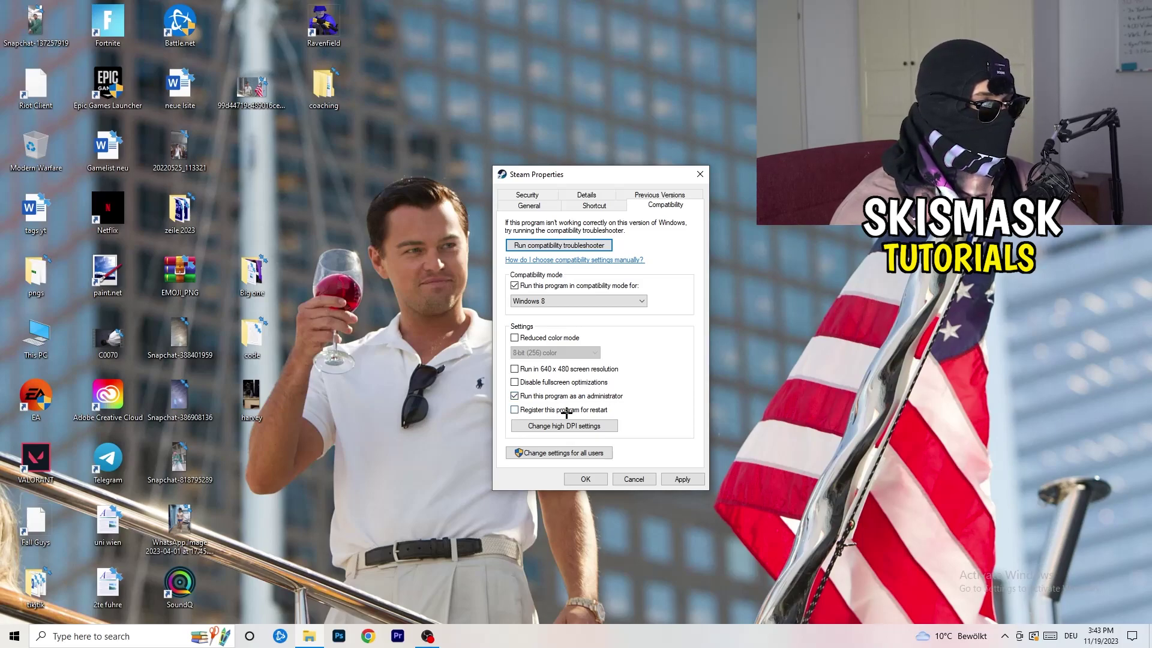
left_click(679, 478)
left_click(586, 478)
left_click_drag(604, 204, 534, 206)
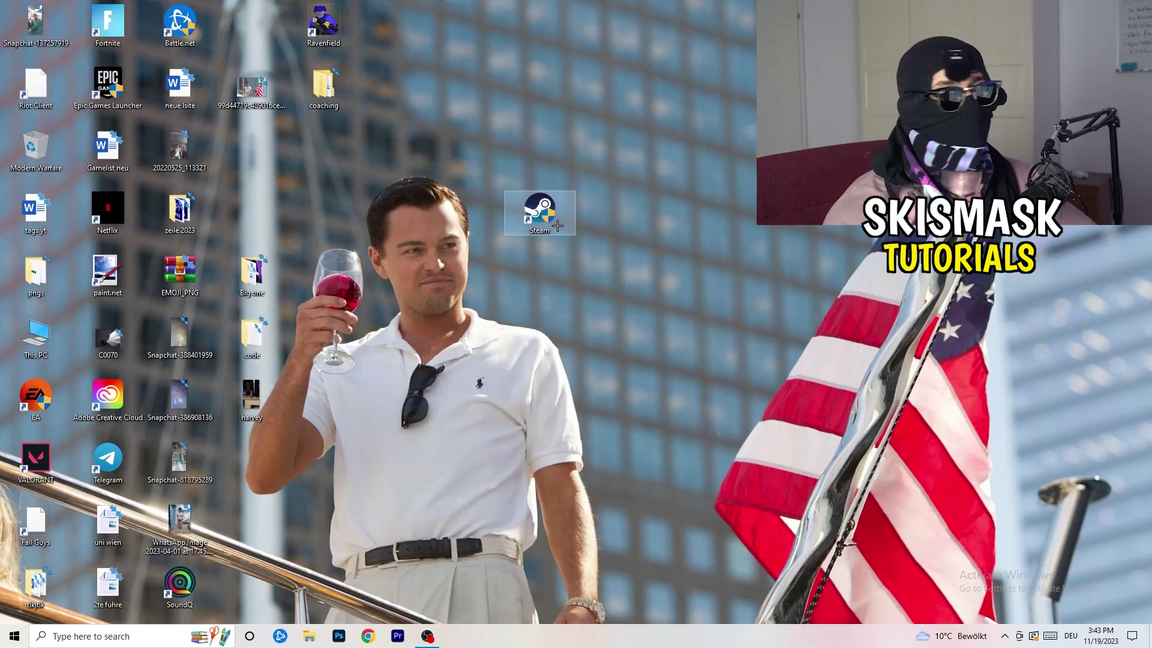
left_click_drag(542, 213, 687, 213)
left_click_drag(603, 163, 710, 218)
left_click(698, 367)
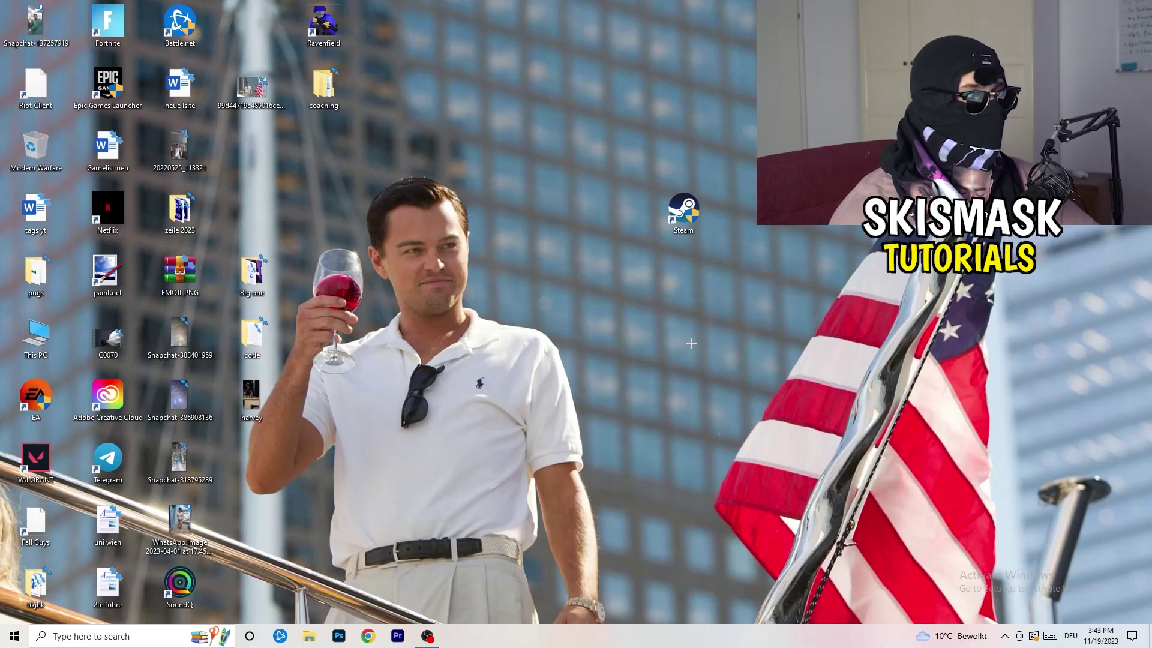
mouse_move(681, 217)
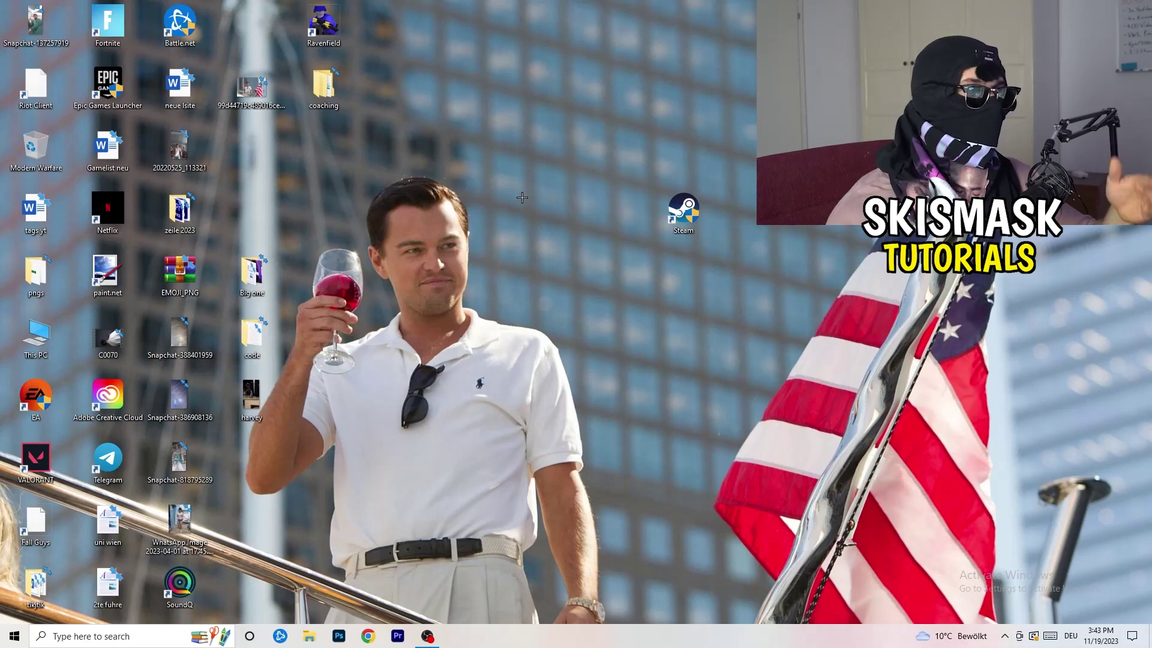
right_click(687, 219)
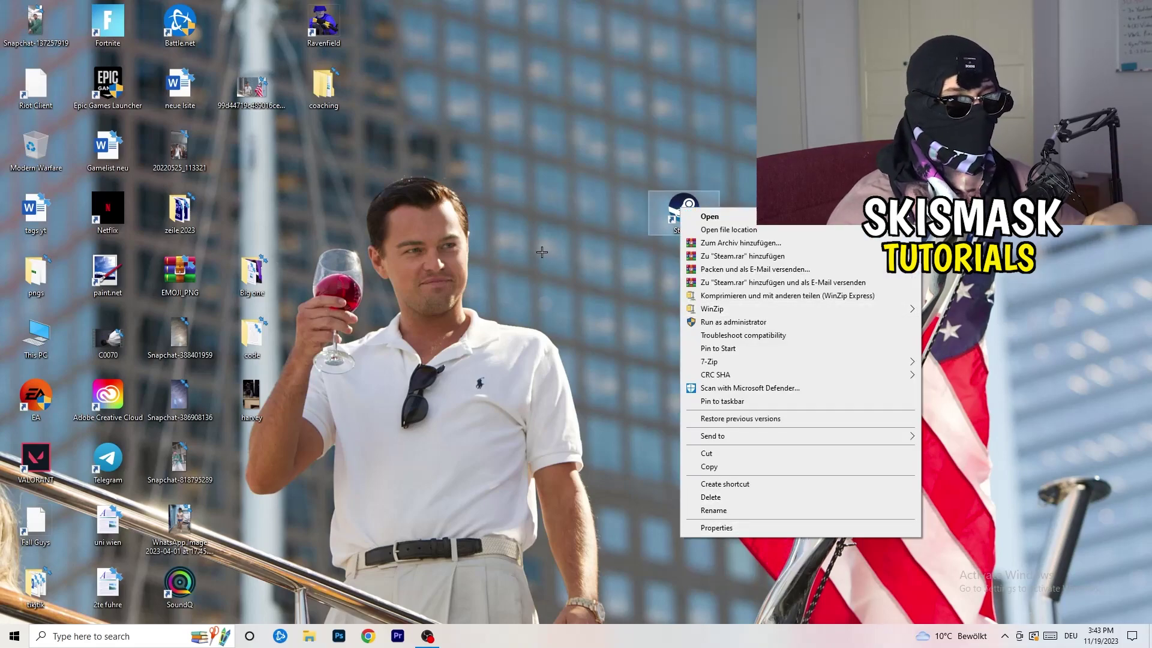
left_click(558, 271)
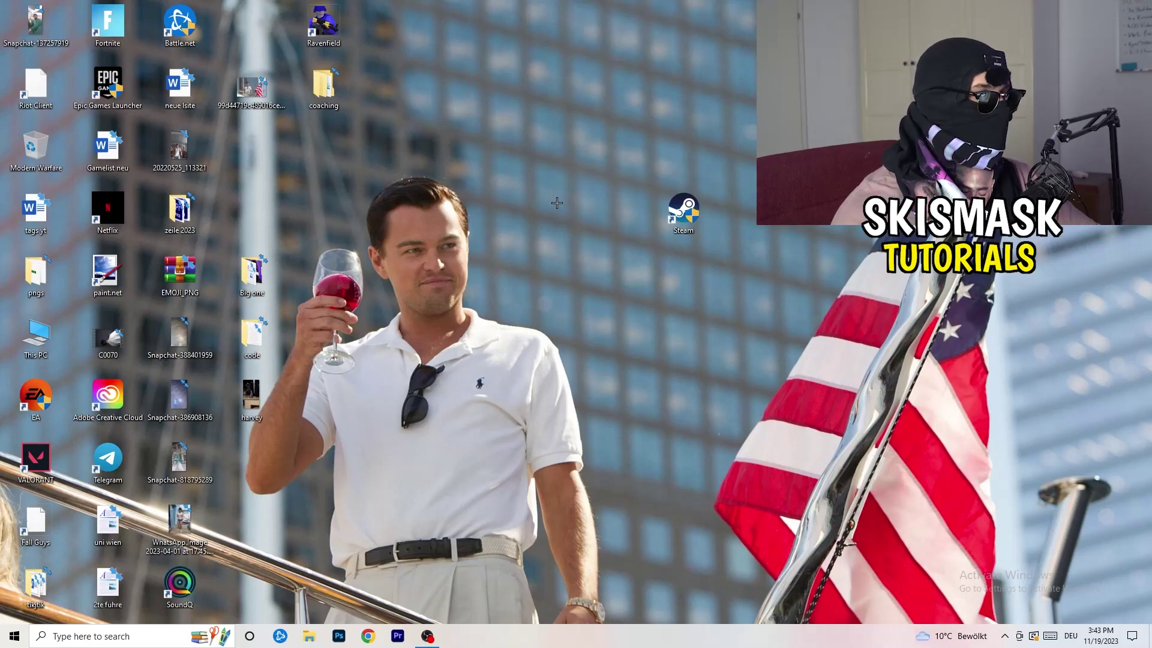
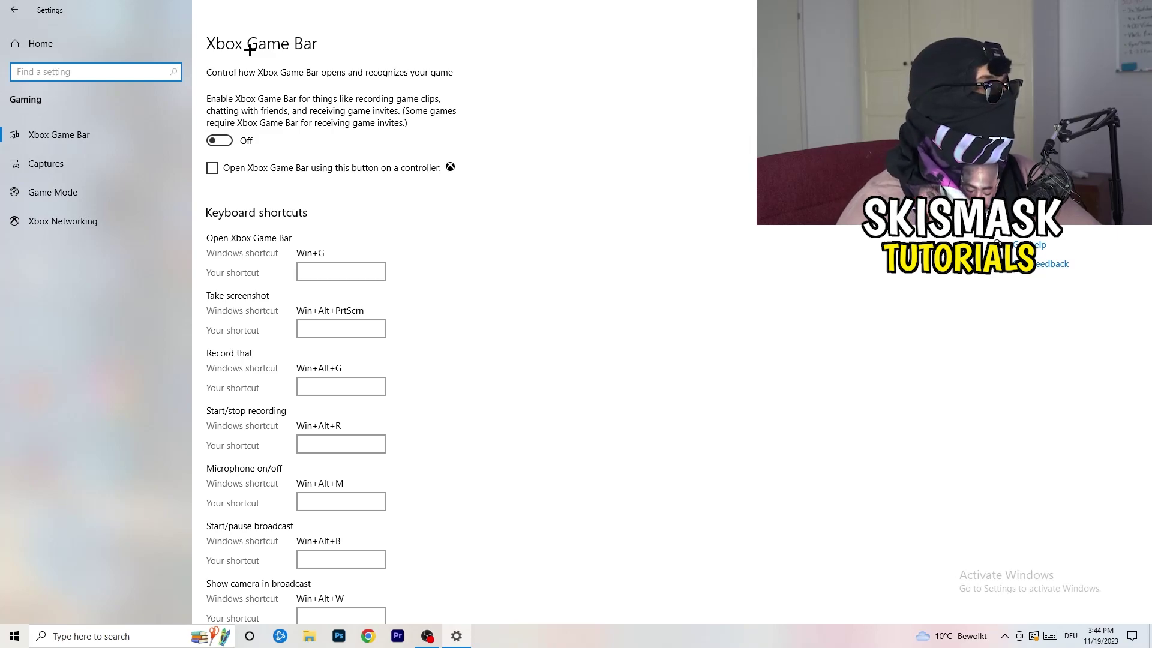
Review the background recording, audio and video options under Captures and the Game Mode setting in the Gaming settings.
left_click(109, 171)
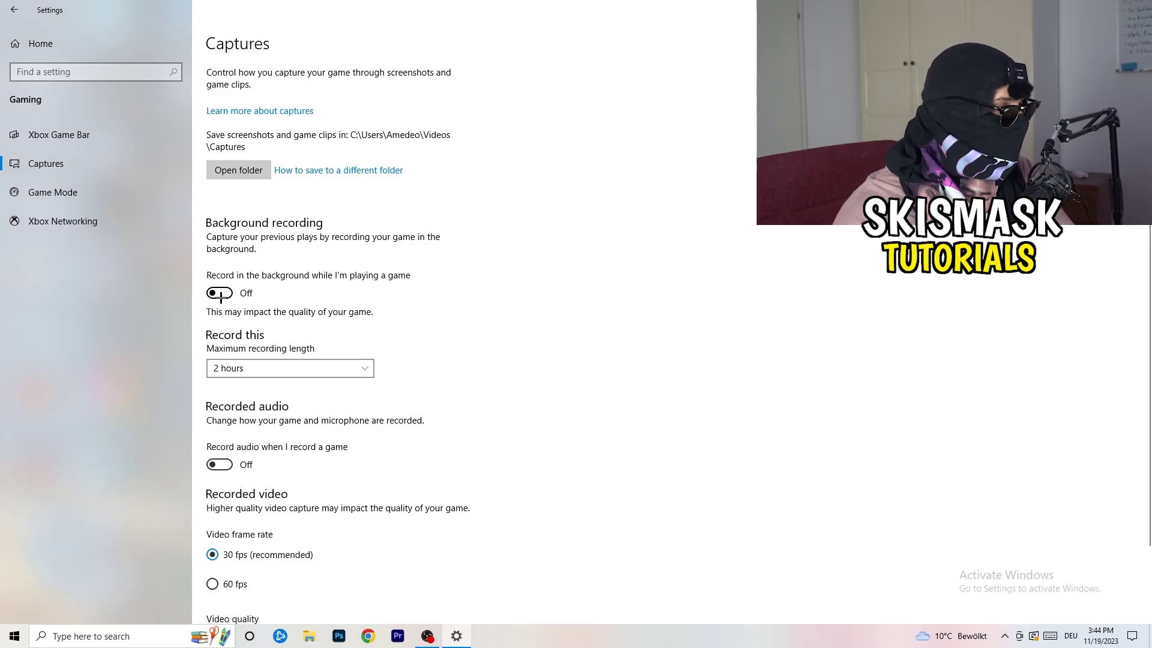
scroll(220, 296, "down", 2)
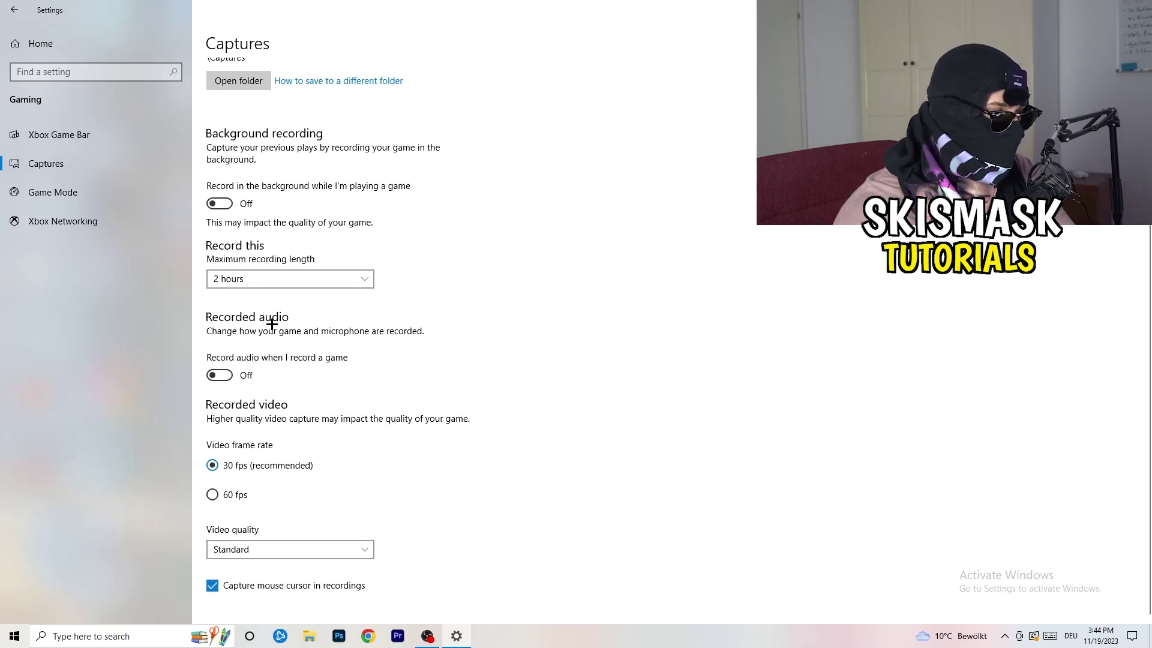
scroll(370, 485, "up", 2)
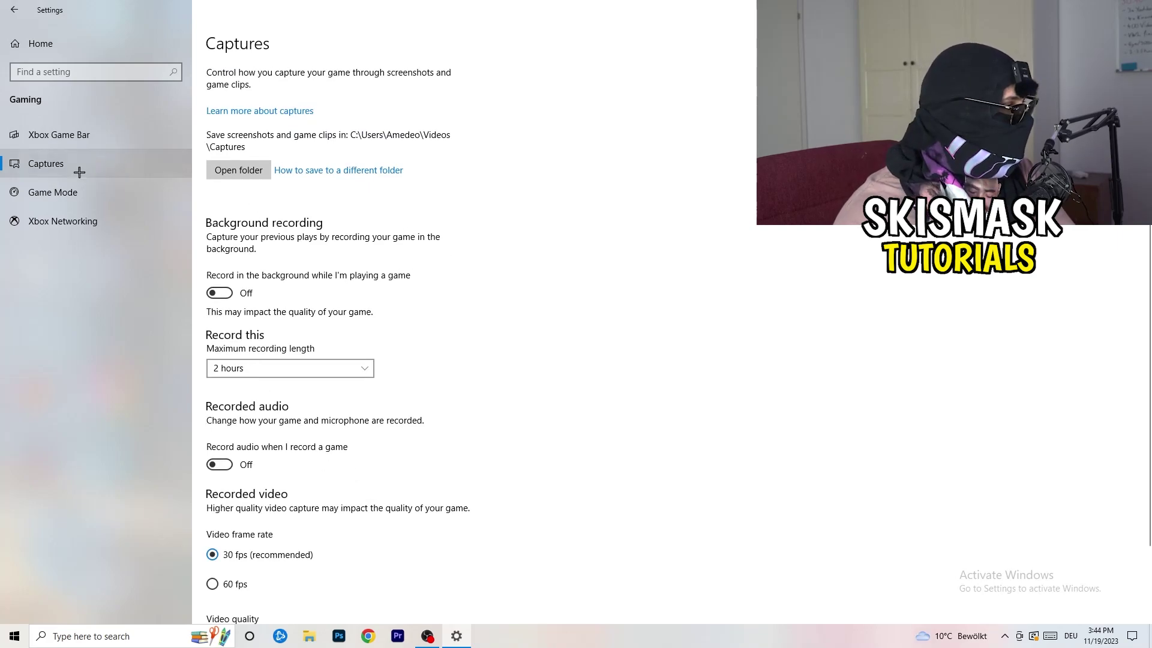
left_click(54, 192)
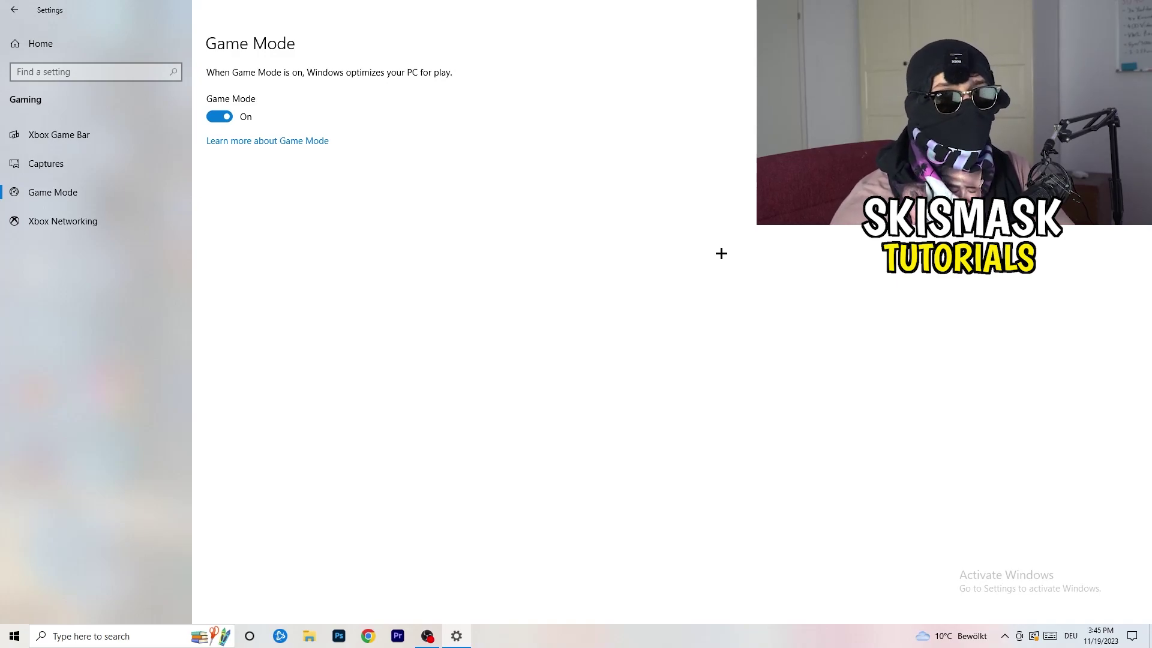
Check the Windows Update status in the Update & Security settings, and close Settings.
left_click(12, 7)
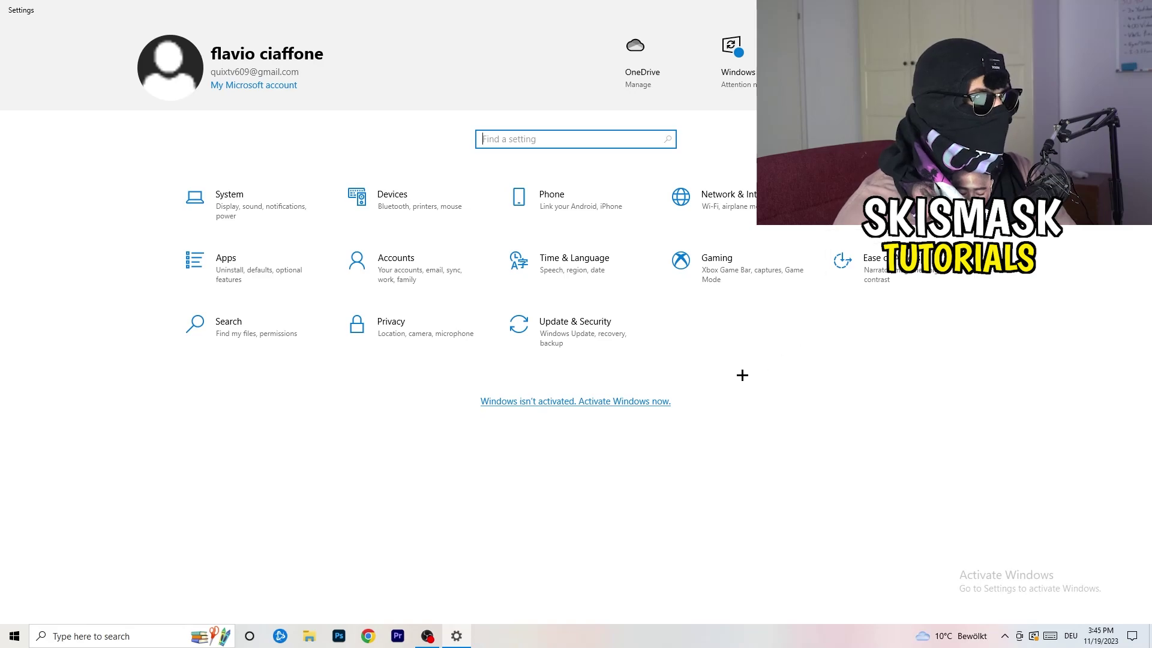
left_click(565, 329)
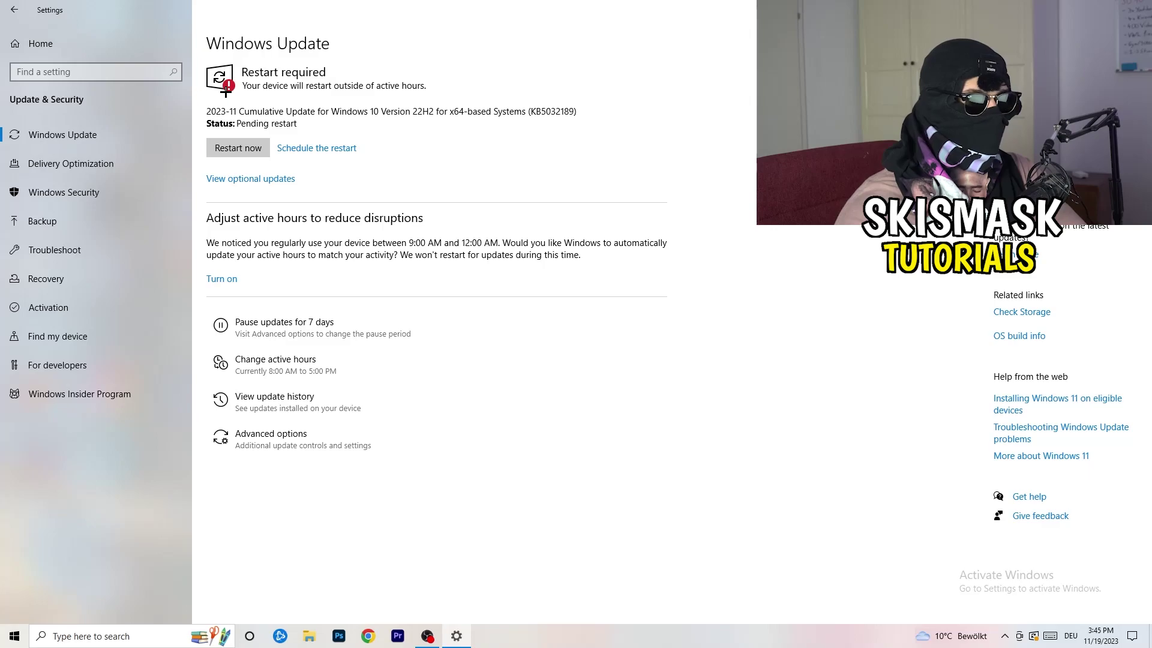
key("alt+F4")
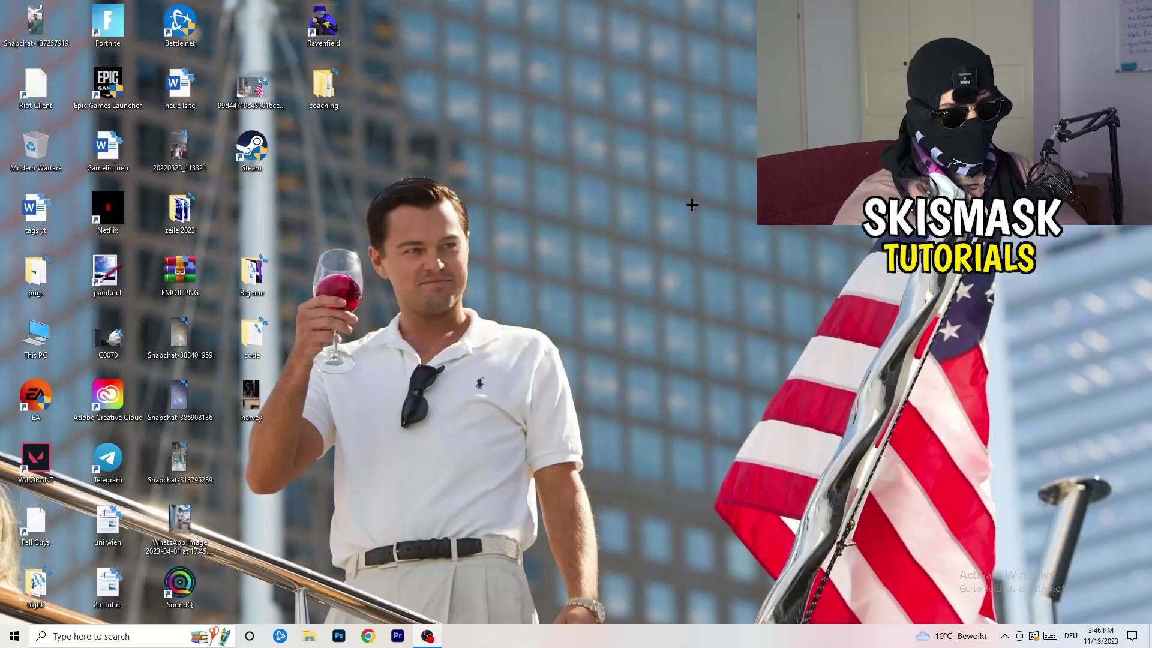